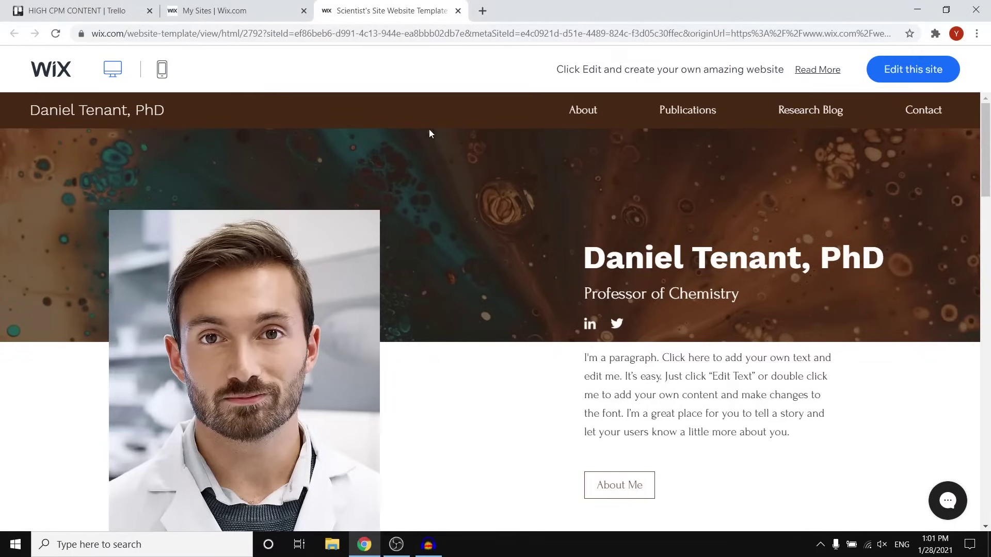
Step: Examine the home and About pages of the Scientist's Site template demo, including the education and awards sections
scroll(456, 195, "down", 8)
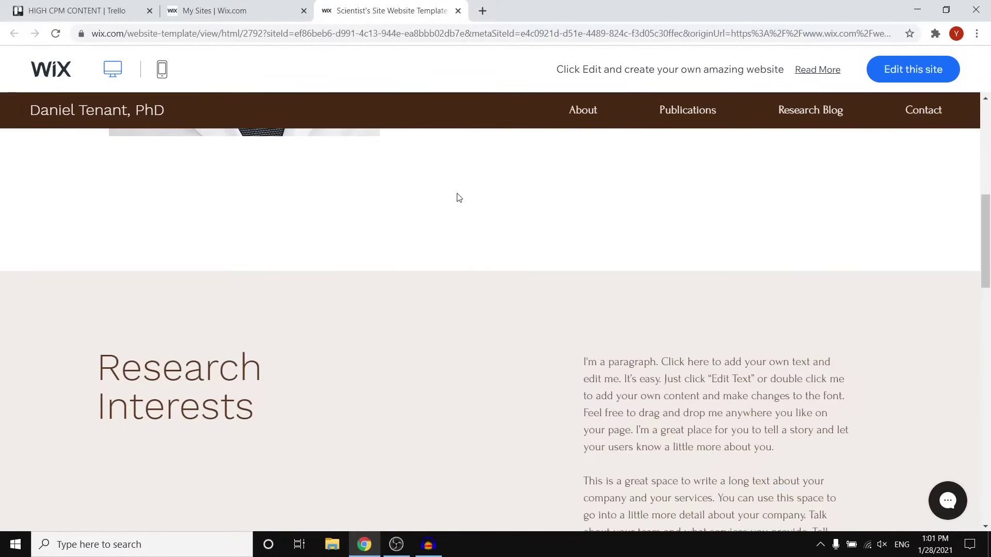
left_click_drag(989, 198, 990, 70)
left_click_drag(990, 103, 990, 87)
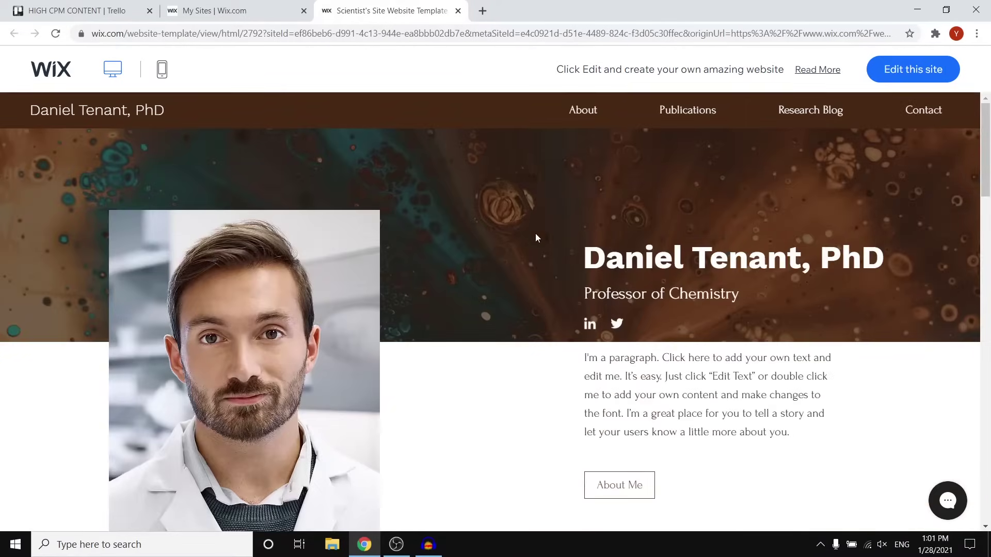
left_click(591, 109)
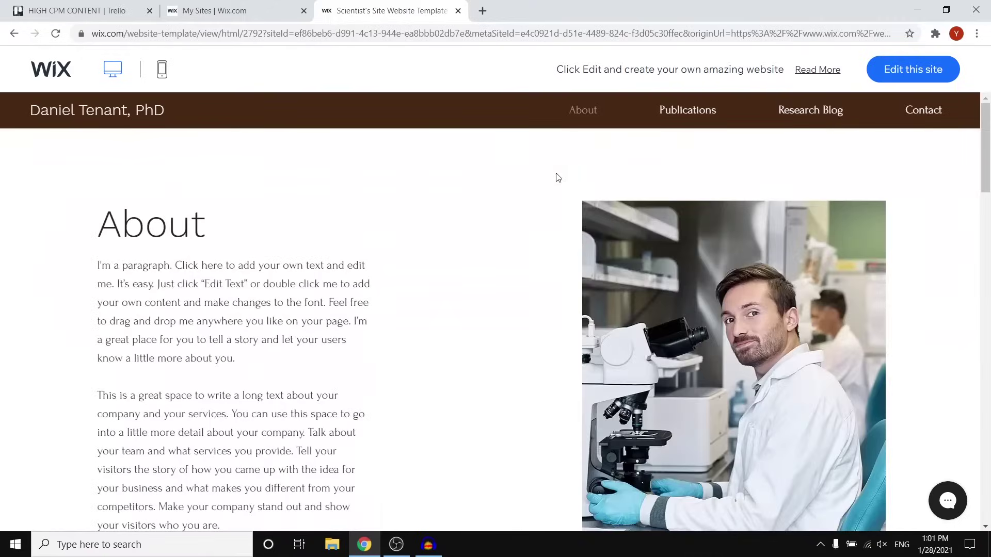
scroll(533, 238, "down", 8)
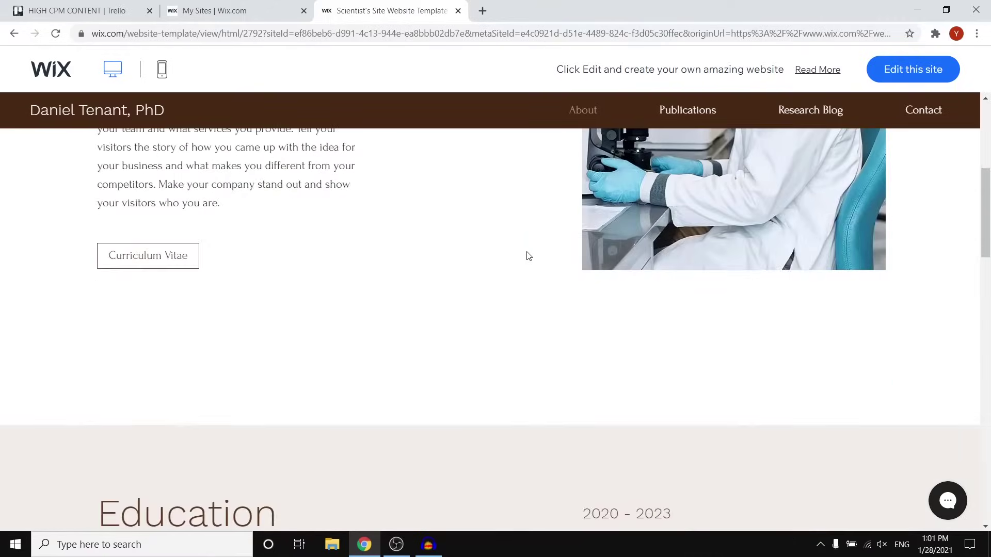
scroll(532, 255, "down", 15)
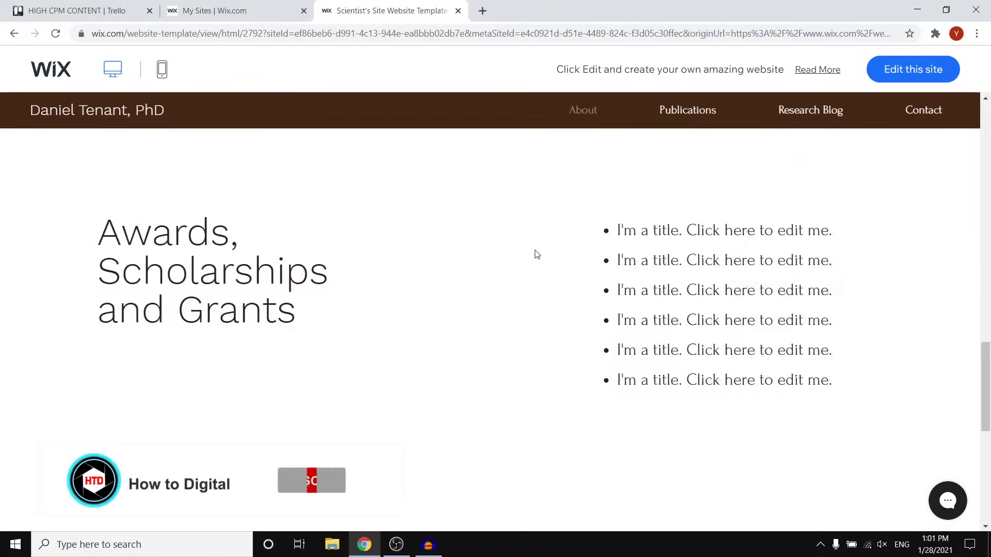
scroll(535, 254, "down", 3)
scroll(532, 248, "up", 20)
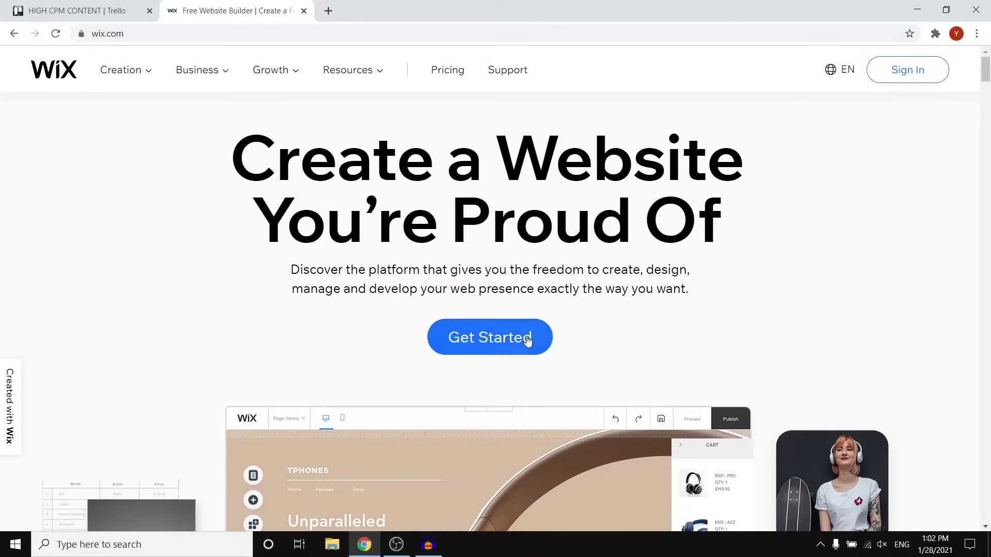
Step: Get started on Wix and log in with an existing Google account
left_click(513, 341)
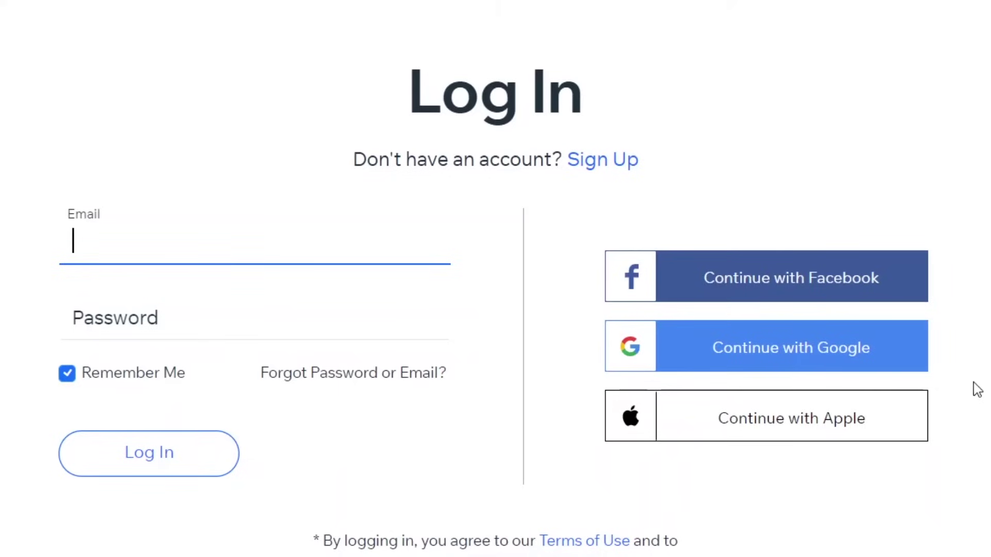
left_click(628, 166)
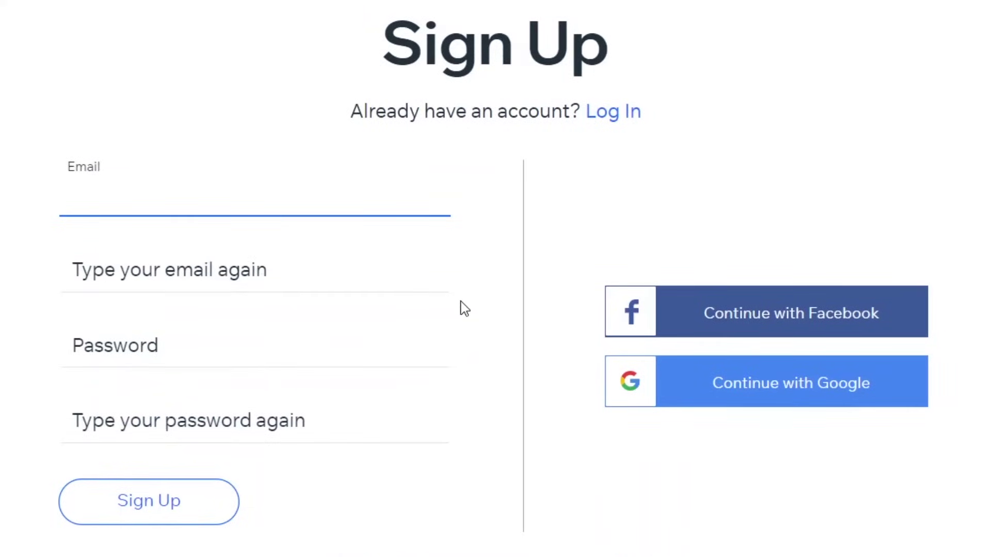
left_click(619, 108)
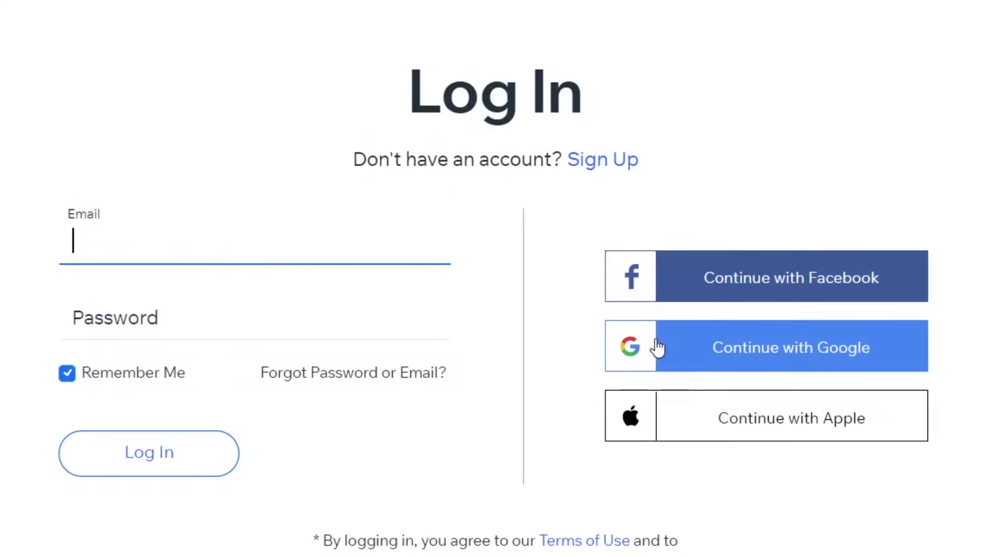
left_click(713, 354)
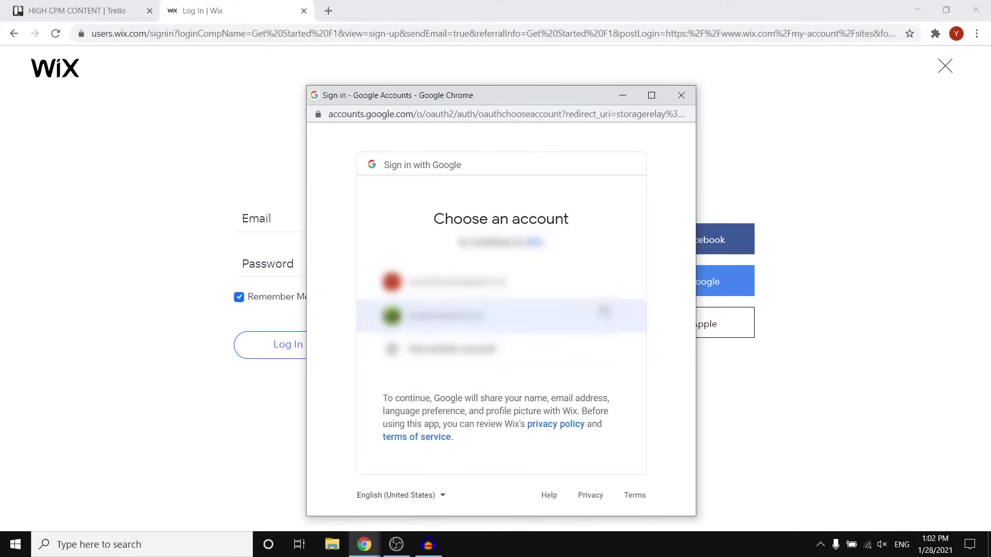
left_click(589, 316)
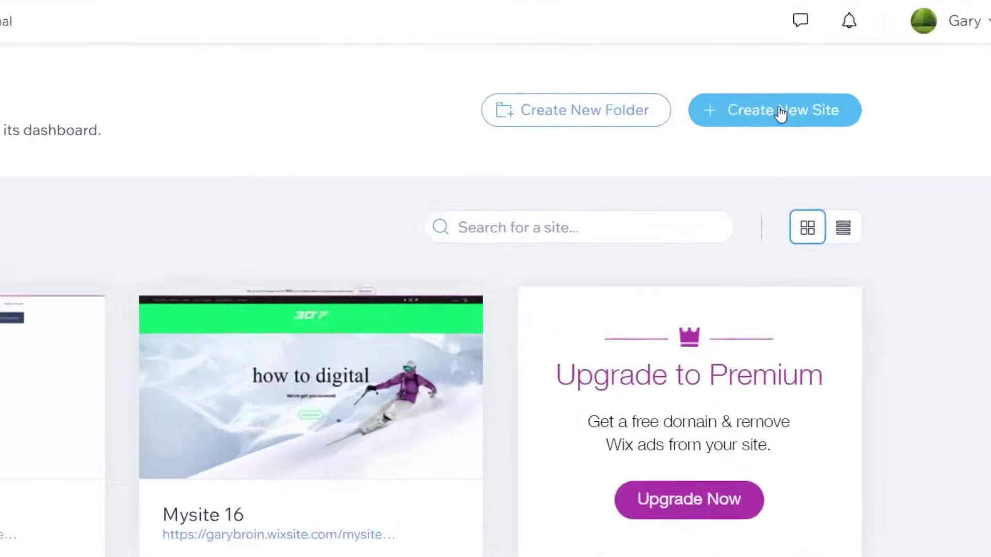
Step: Create a new site in the Other category and choose to build it from a template with the Editor
left_click(821, 125)
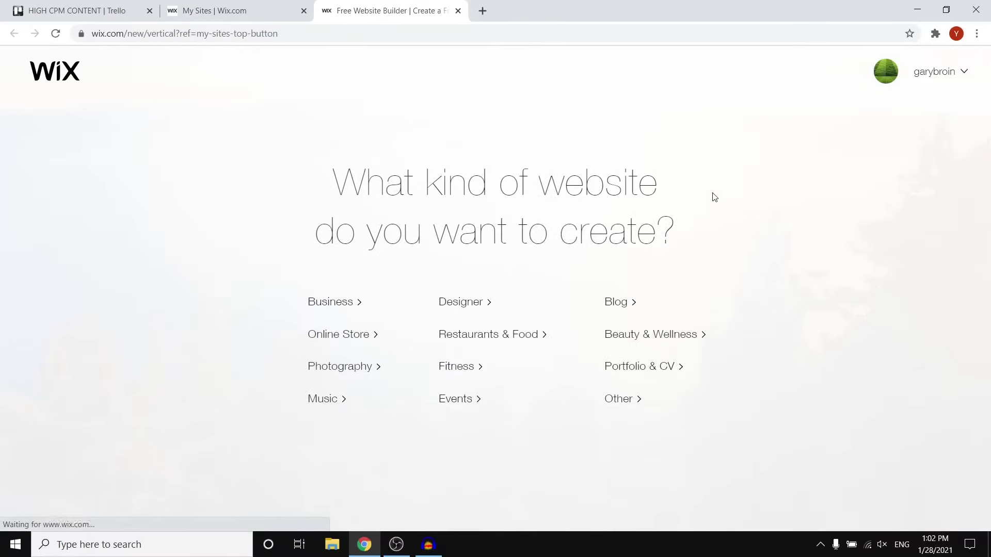
left_click(624, 400)
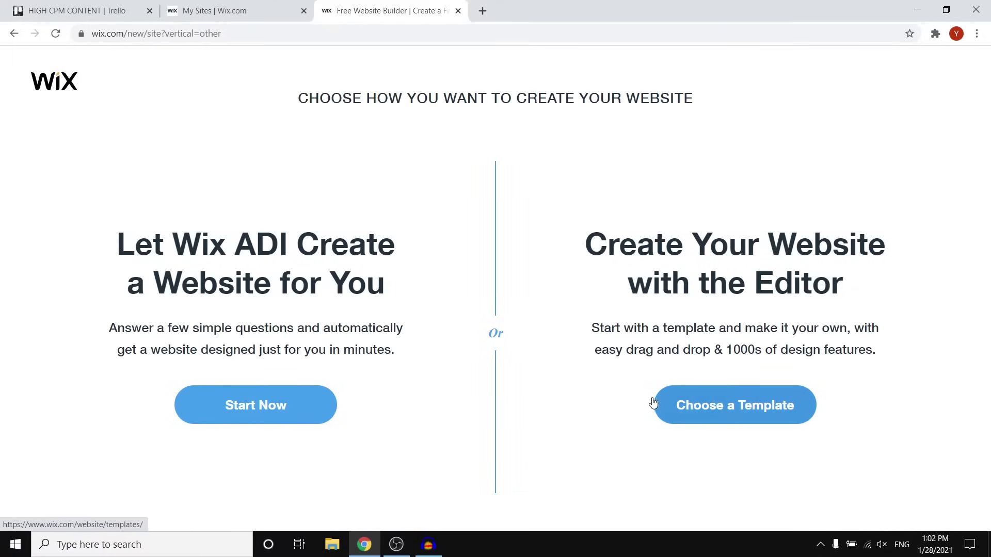
left_click(737, 406)
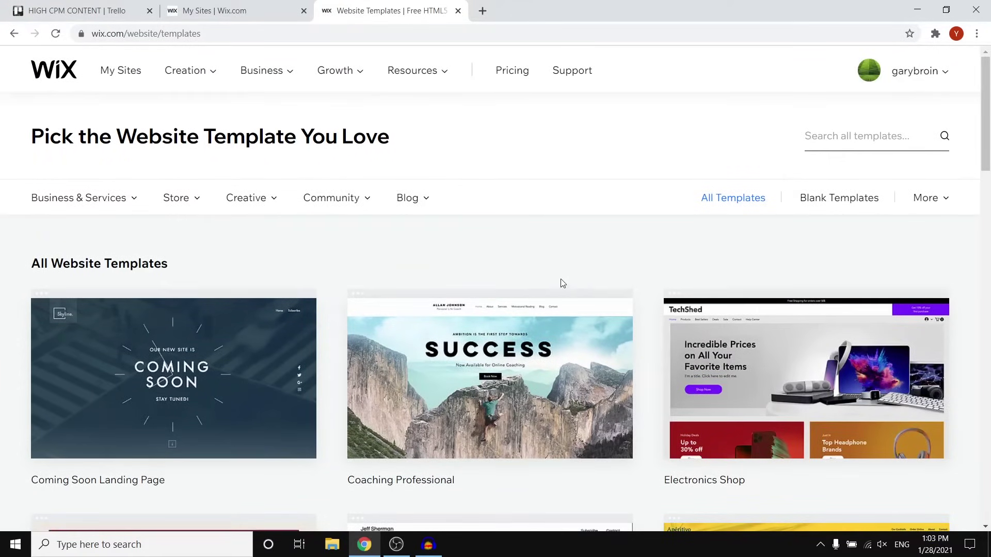
Step: Browse the designs listed under All Website Templates, including the available result pages
scroll(531, 293, "down", 5)
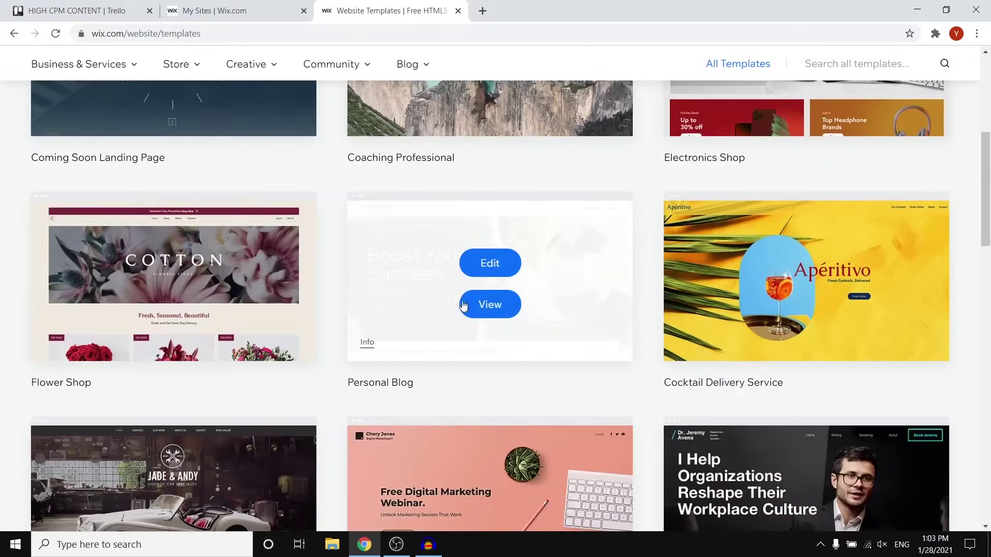
scroll(464, 333, "down", 5)
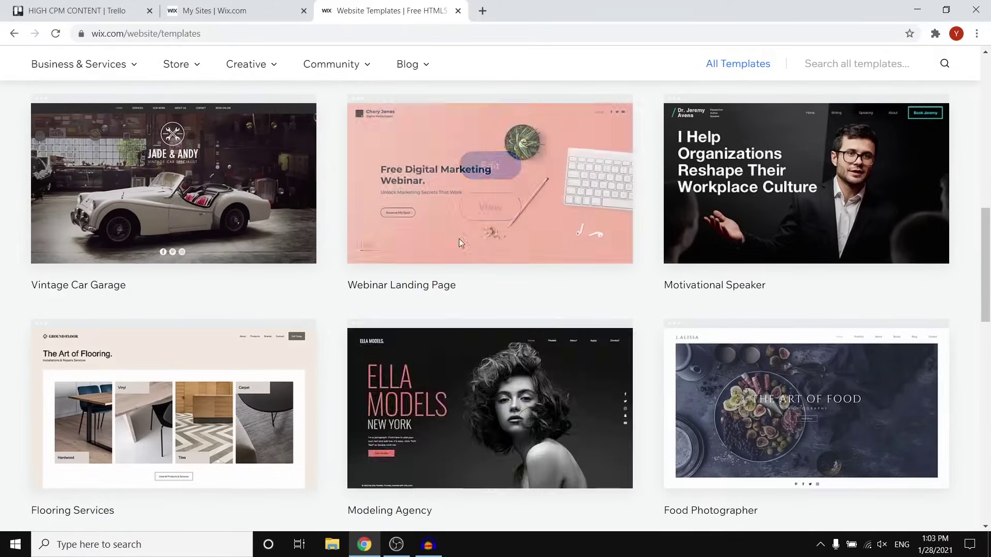
scroll(461, 243, "down", 5)
scroll(458, 240, "down", 3)
scroll(444, 171, "up", 5)
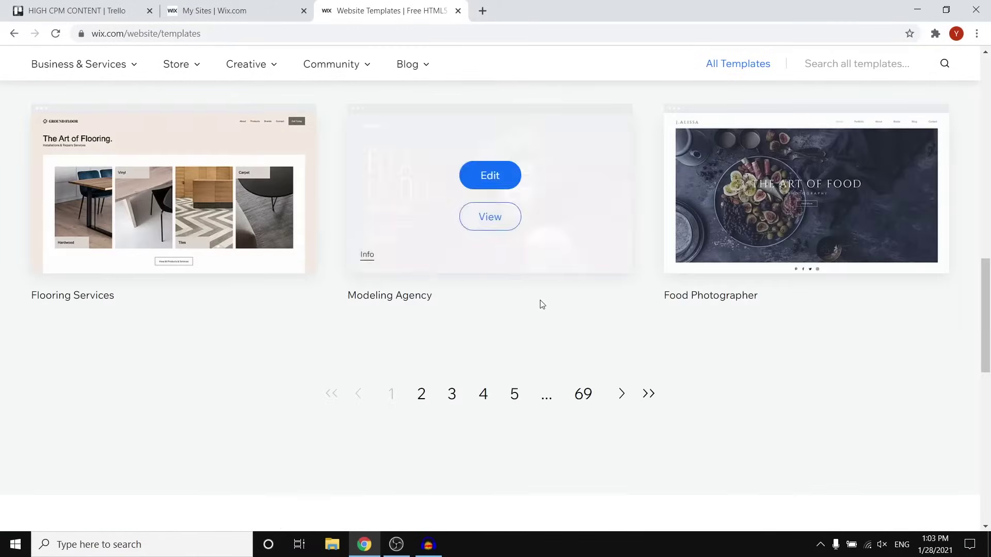
left_click(578, 401)
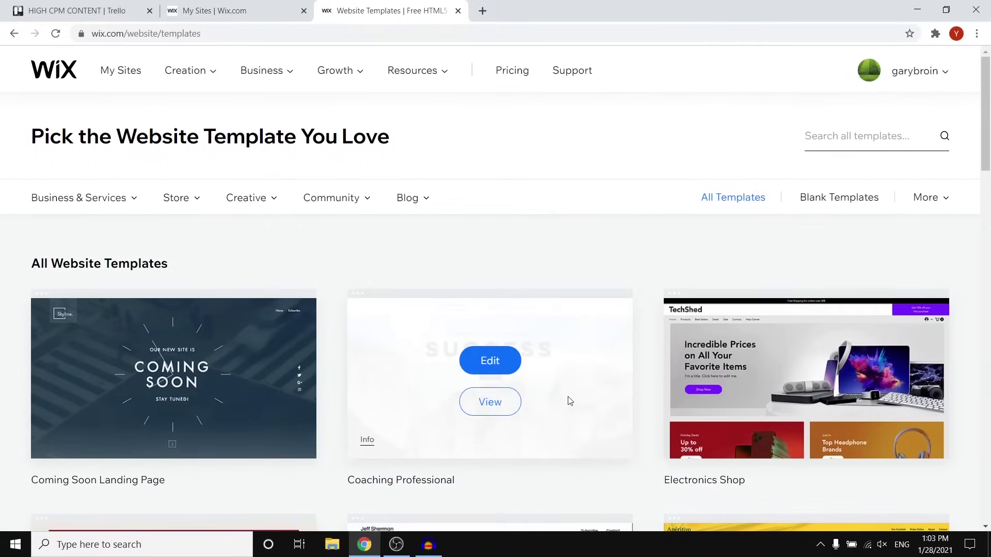
Step: Search all templates for "portfolio"
left_click(876, 138)
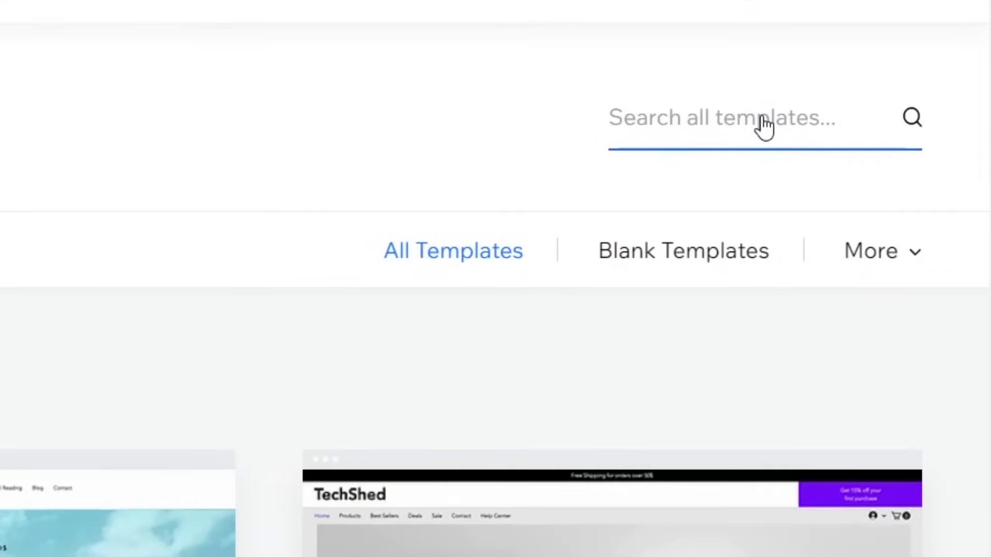
type("por")
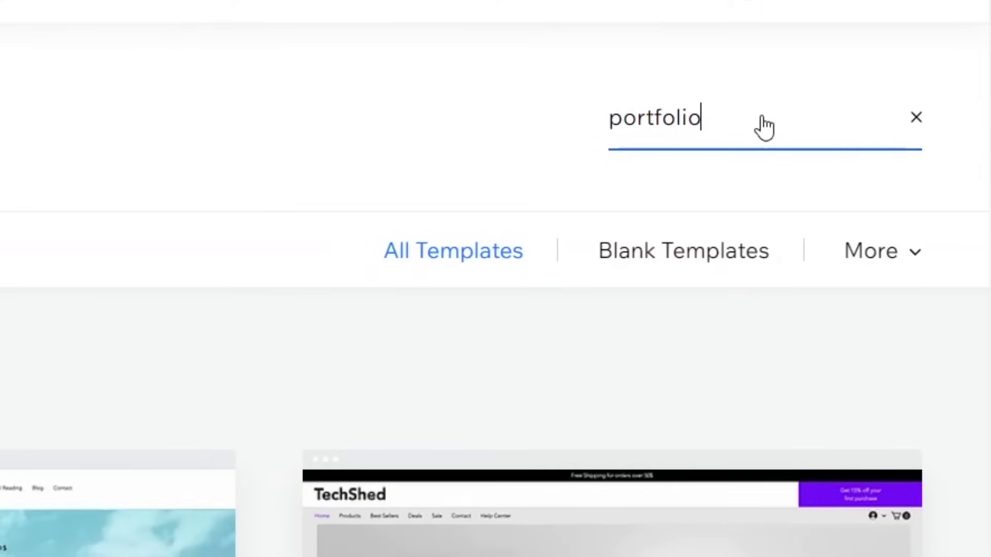
type("tfolio")
key("Return")
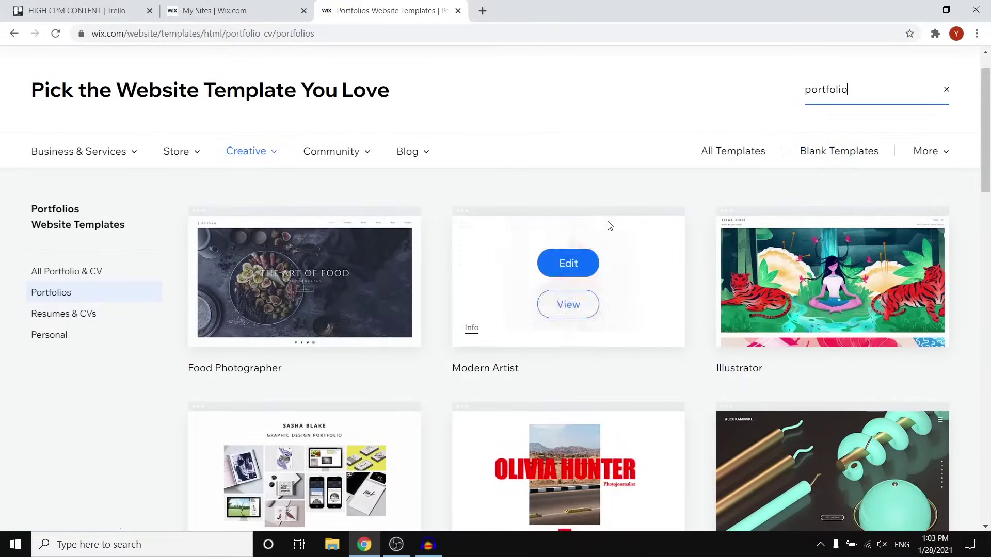
Step: Browse the portfolio templates on the first and second result pages
scroll(560, 217, "down", 4)
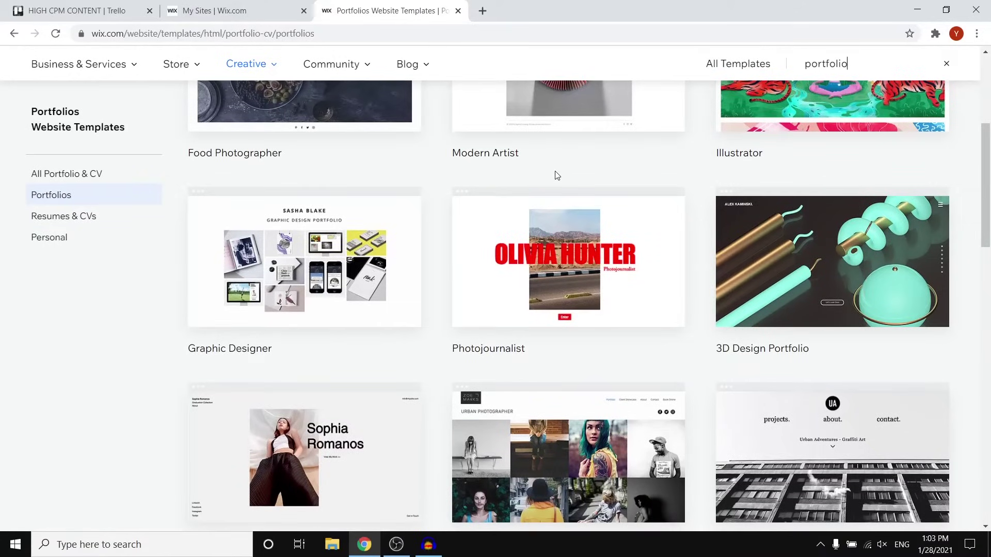
scroll(557, 175, "down", 6)
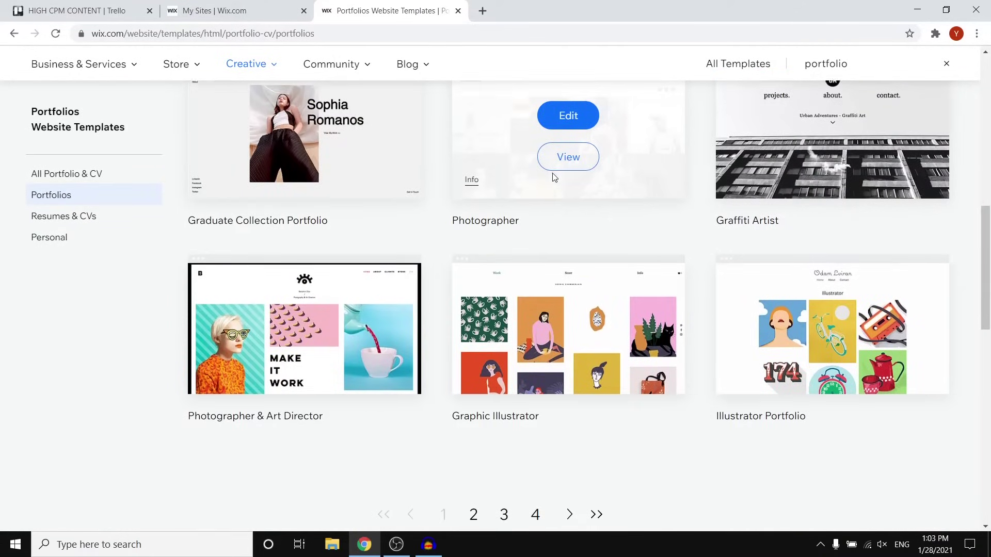
scroll(553, 187, "down", 6)
scroll(511, 310, "up", 6)
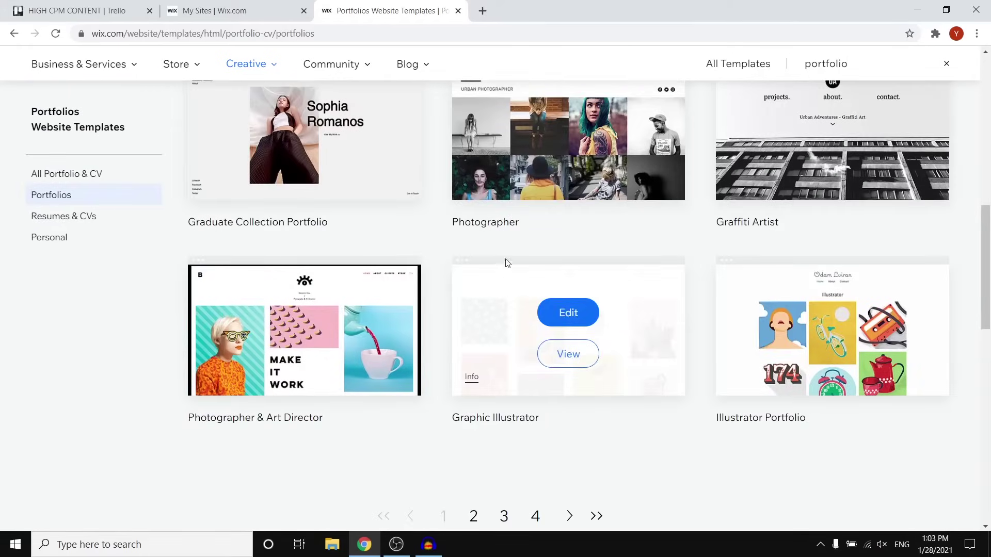
scroll(521, 248, "down", 6)
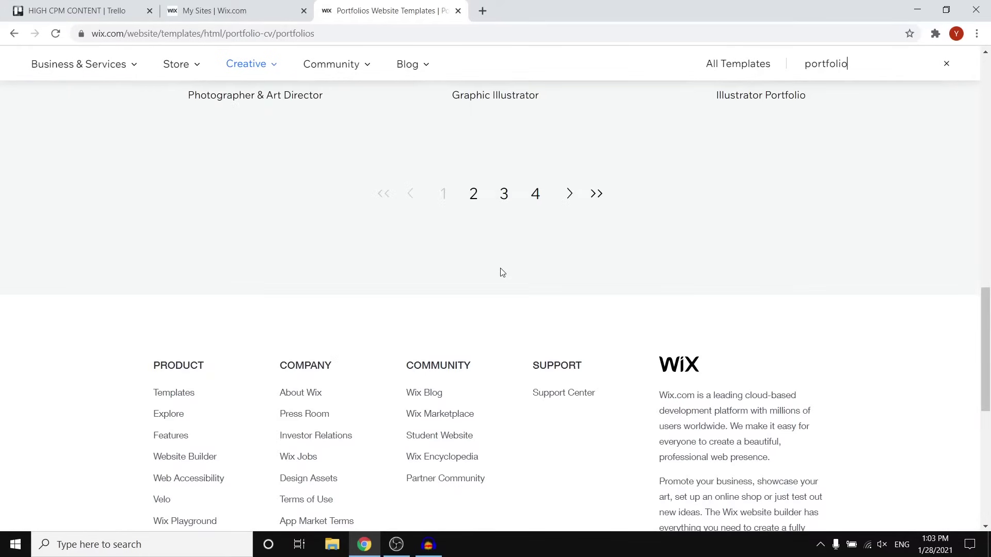
left_click(473, 194)
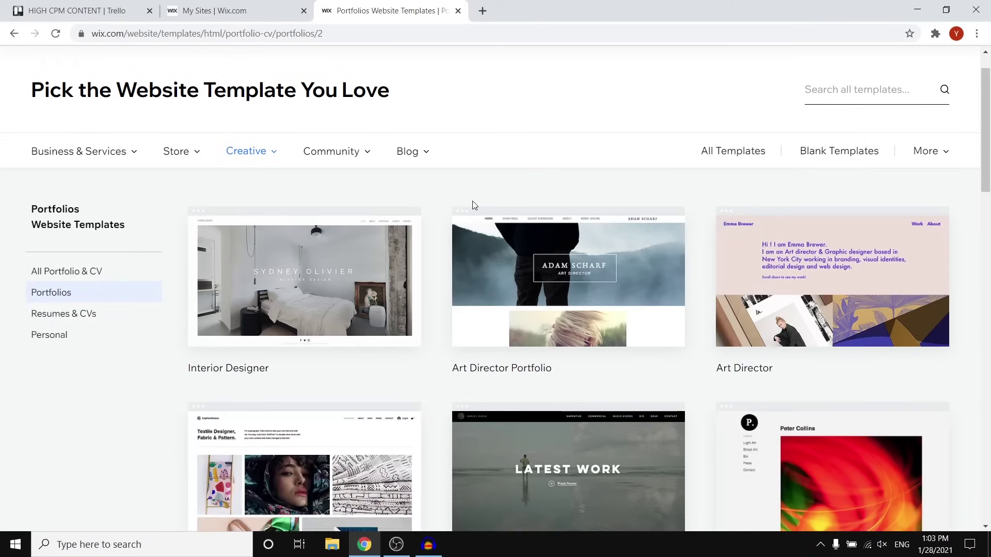
scroll(474, 205, "down", 8)
scroll(657, 418, "up", 6)
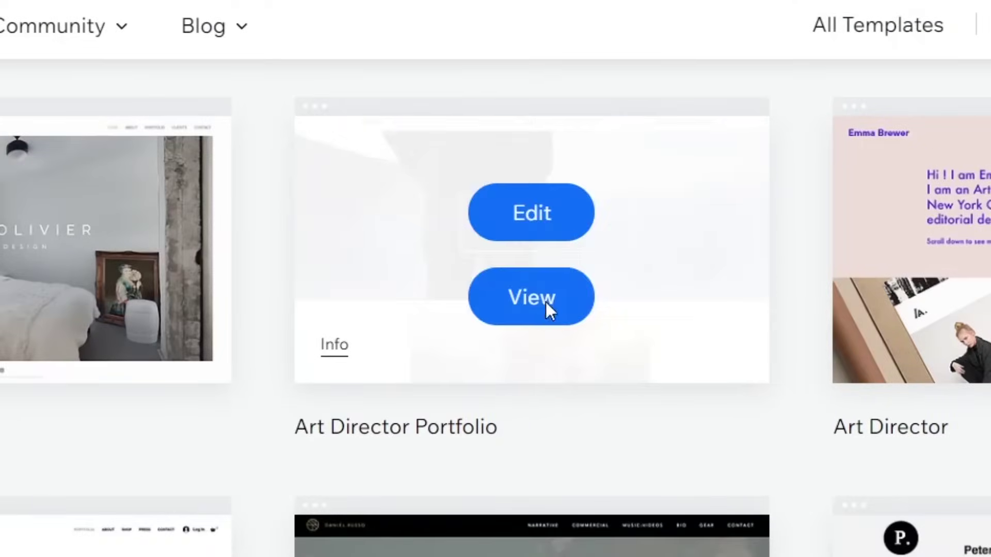
Step: View the full demo of the Art Director Portfolio template, examine its home page gallery, and close the demo
left_click(546, 304)
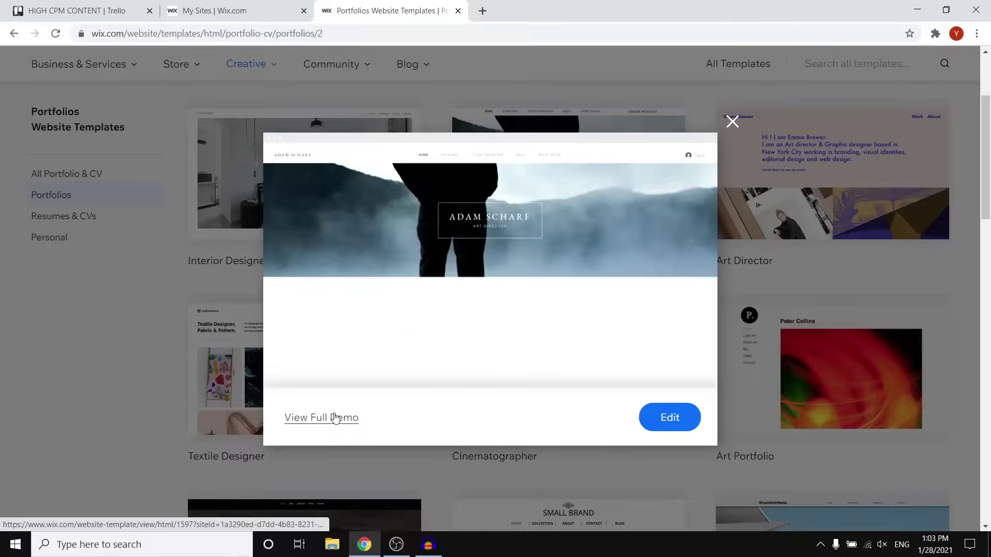
left_click(336, 416)
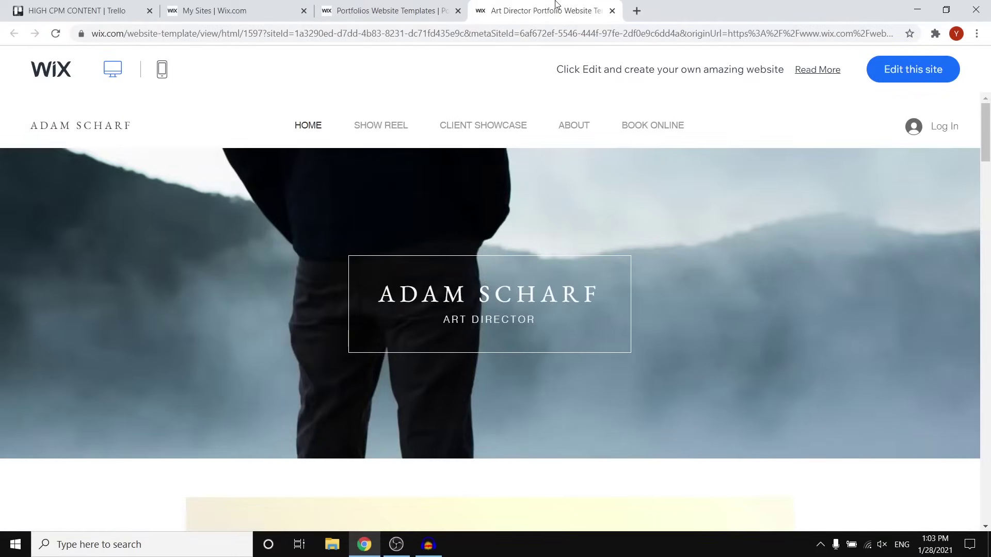
scroll(676, 294, "down", 12)
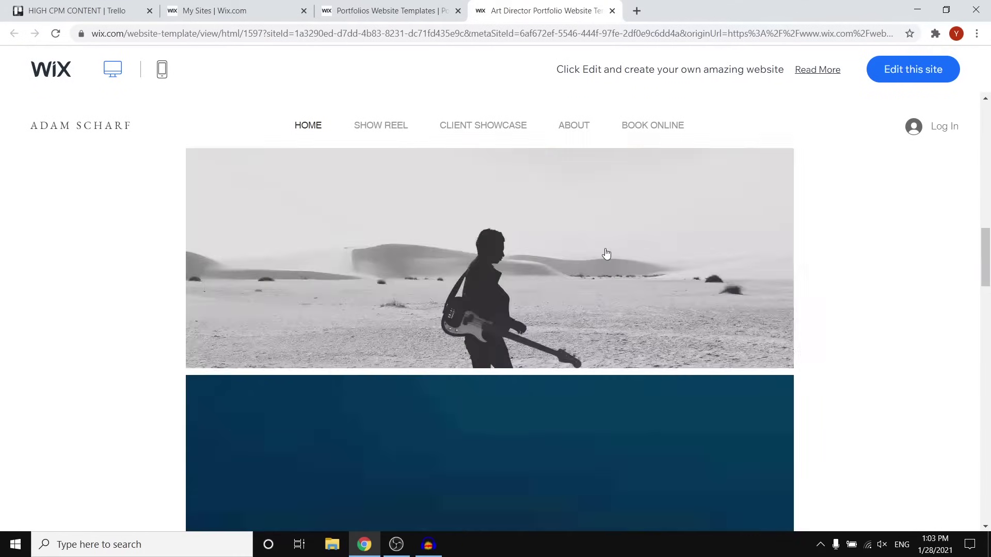
scroll(607, 254, "down", 15)
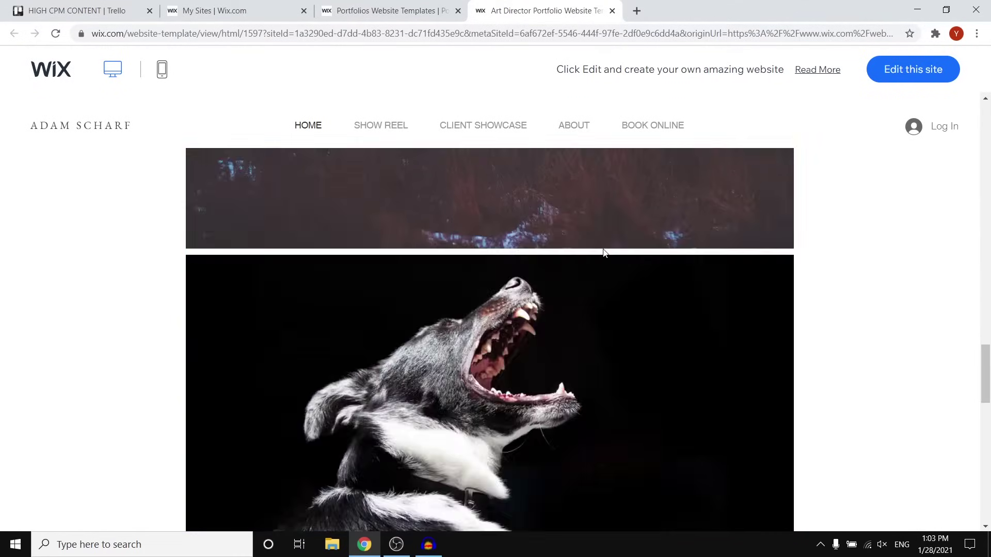
scroll(604, 254, "down", 10)
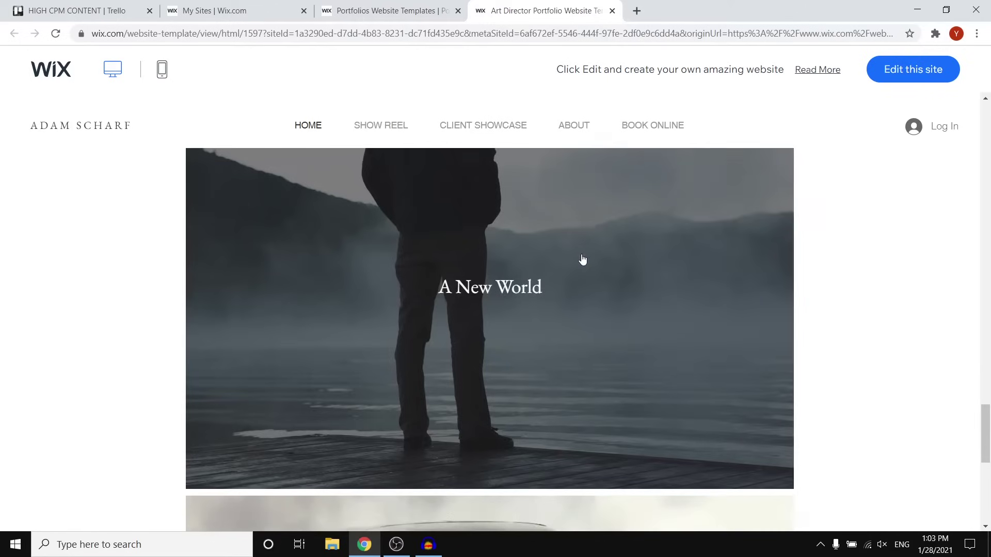
scroll(583, 261, "down", 5)
scroll(633, 281, "up", 10)
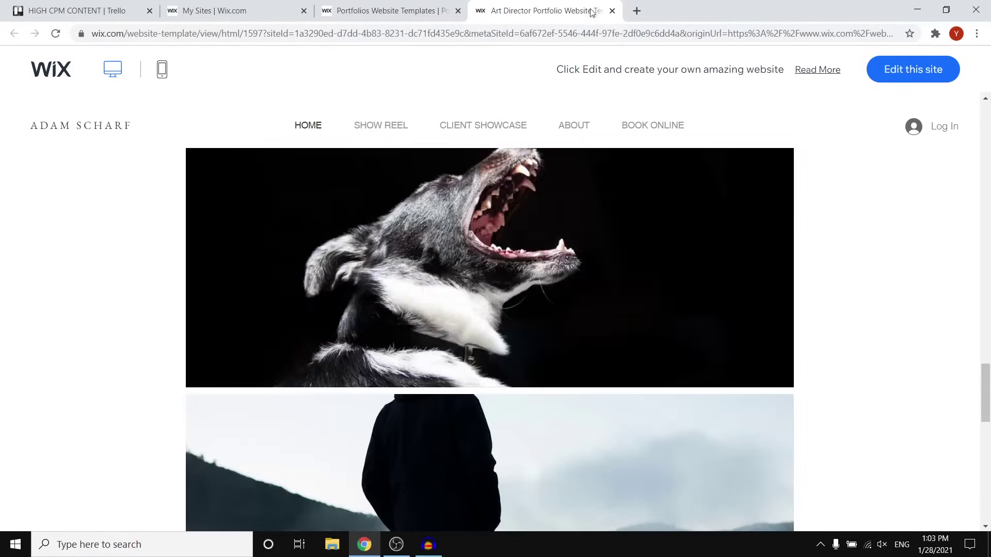
left_click(612, 11)
Step: Look through the remaining portfolio templates on the second result page down to the page numbers
scroll(656, 259, "down", 10)
mouse_move(666, 256)
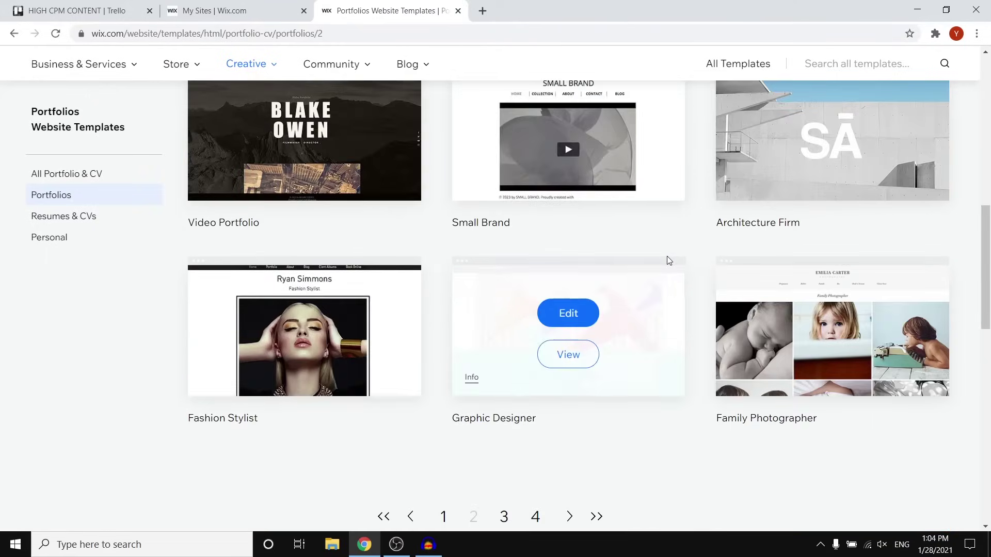
scroll(643, 324, "down", 6)
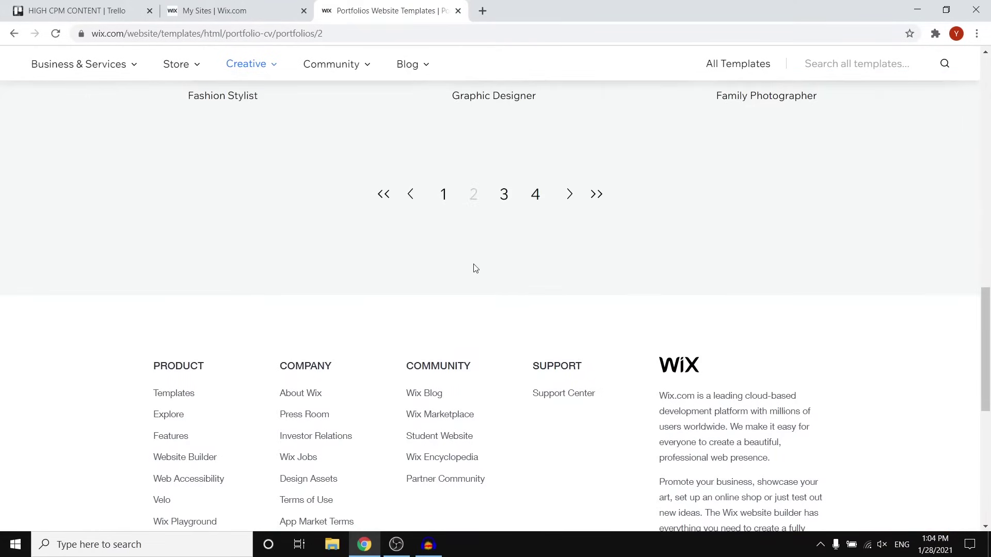
Step: Preview the Actor Portfolio template on the third results page and start editing a site based on it
left_click(503, 203)
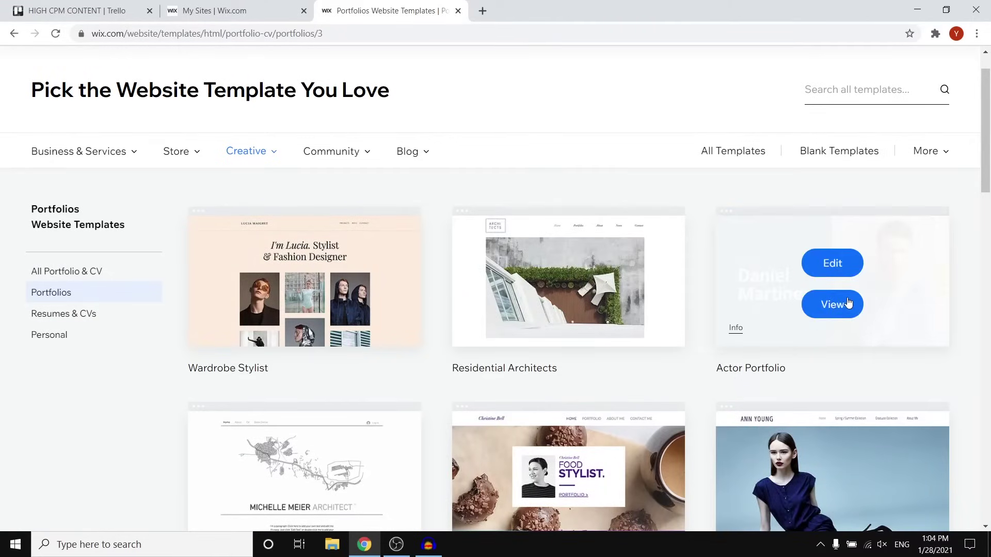
left_click(845, 302)
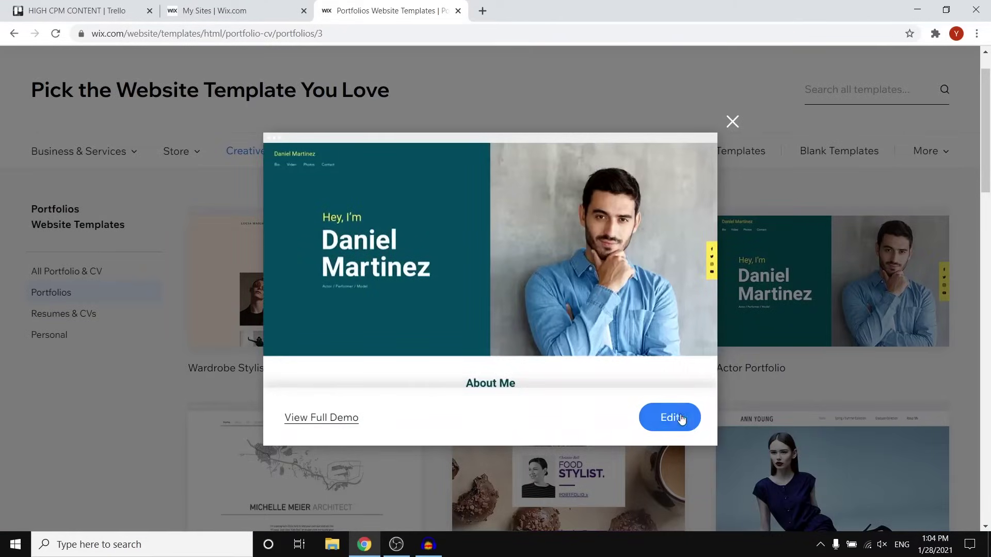
left_click(677, 421)
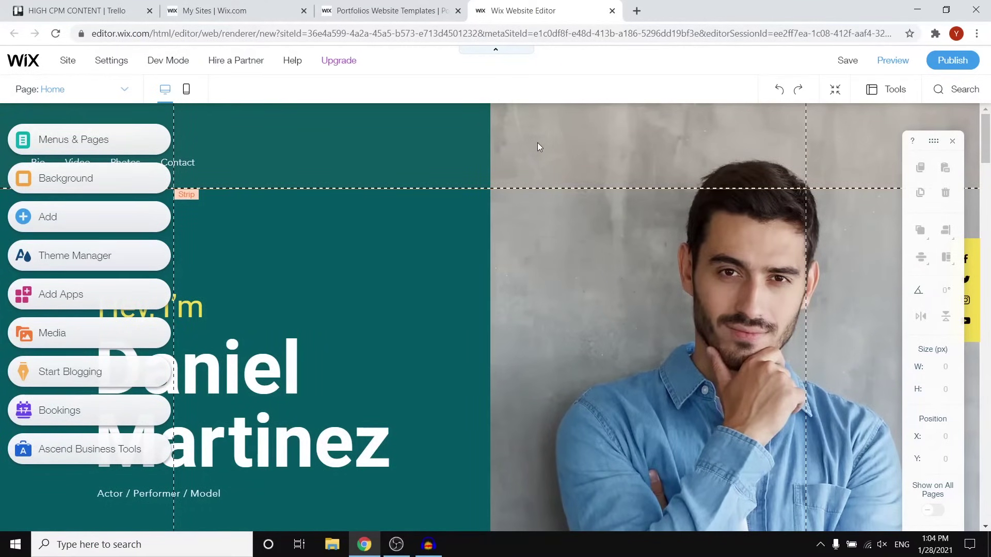
Step: Look through the template's home page in the editor, from the header down to the contact section and footer
scroll(549, 187, "down", 10)
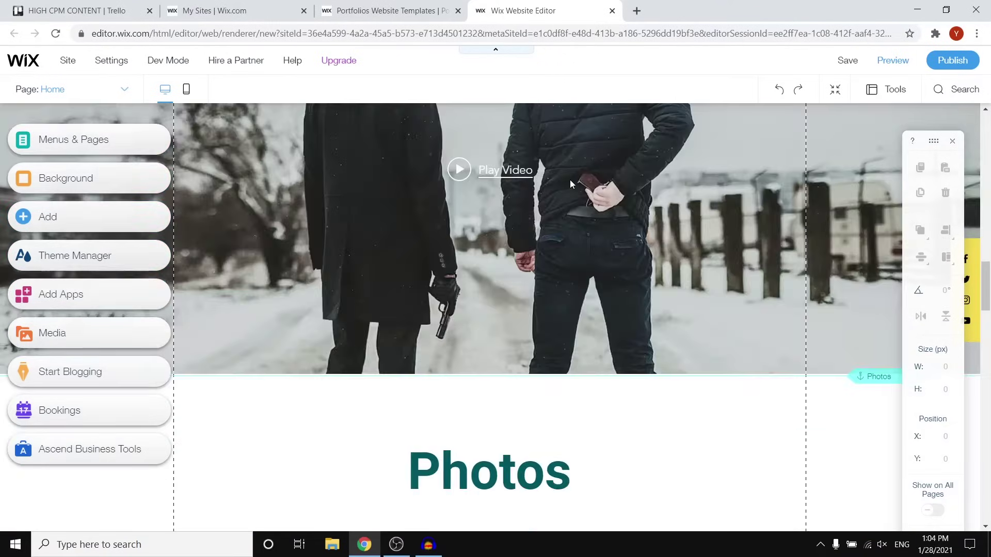
scroll(570, 180, "down", 12)
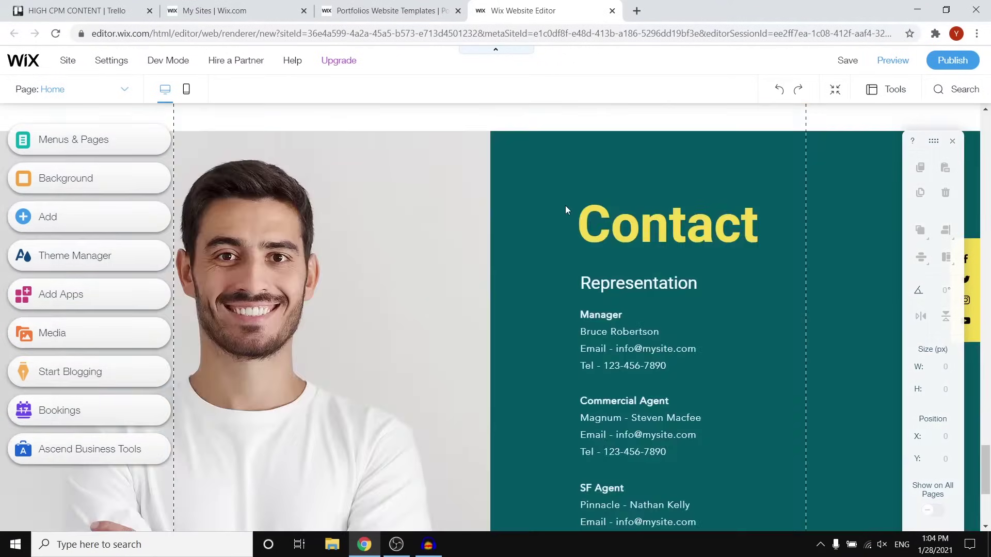
scroll(565, 205, "down", 5)
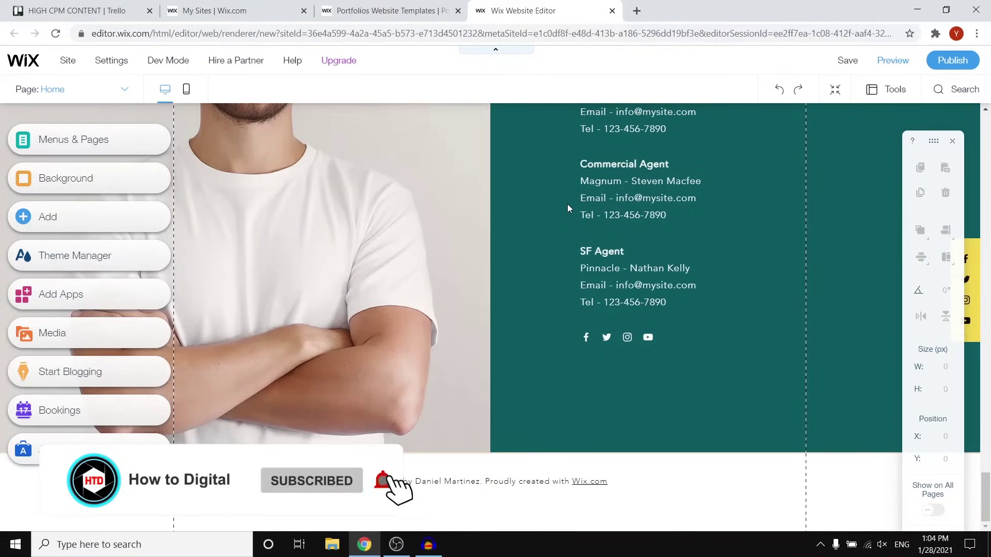
scroll(396, 330, "up", 15)
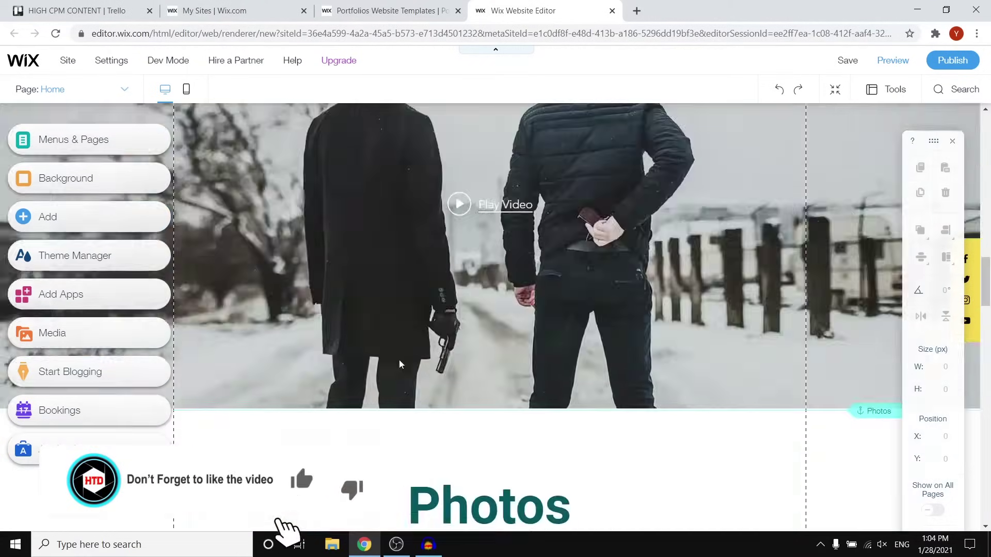
scroll(408, 351, "up", 10)
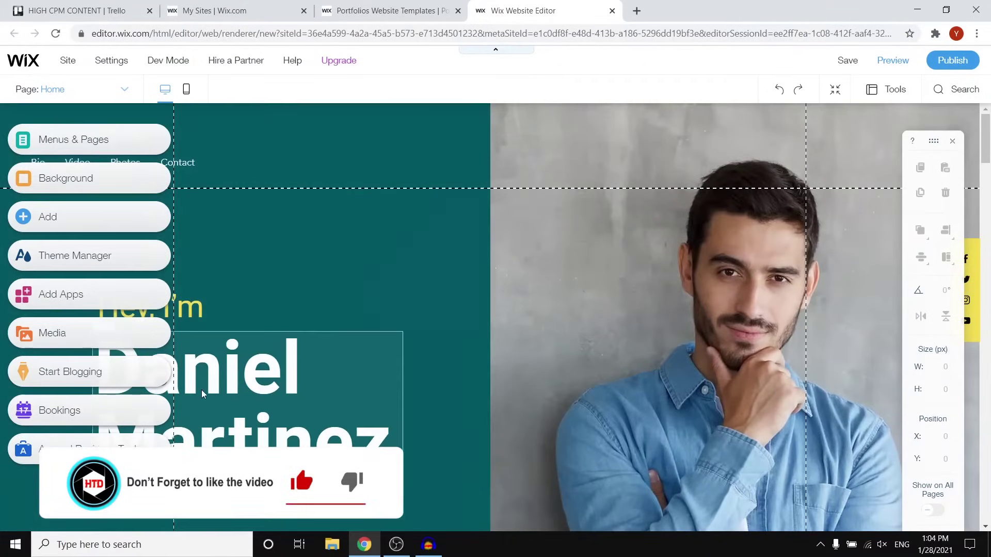
Step: Replace the large name heading below "Hey, I'm" with "YOUR NAME"
scroll(291, 303, "down", 2)
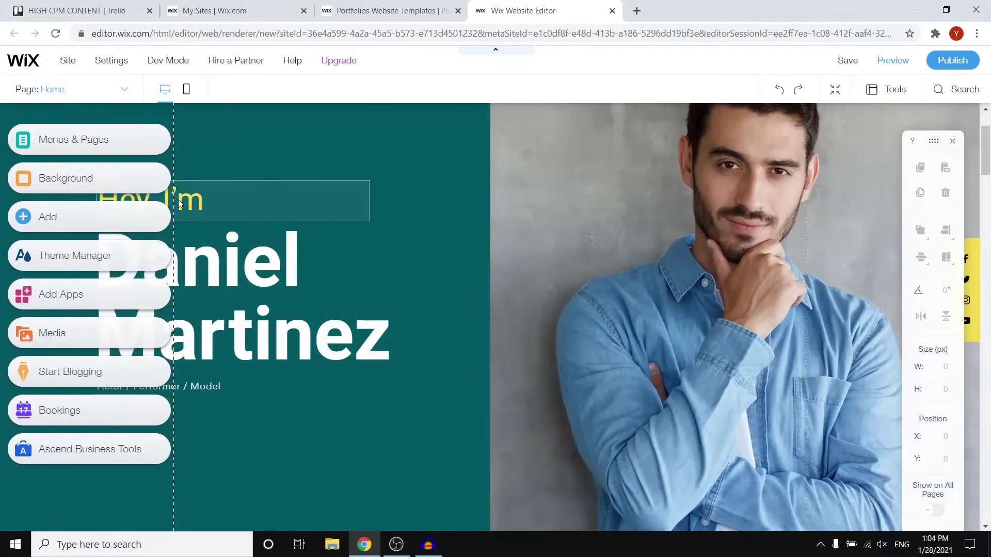
left_click(305, 255)
left_click(195, 208)
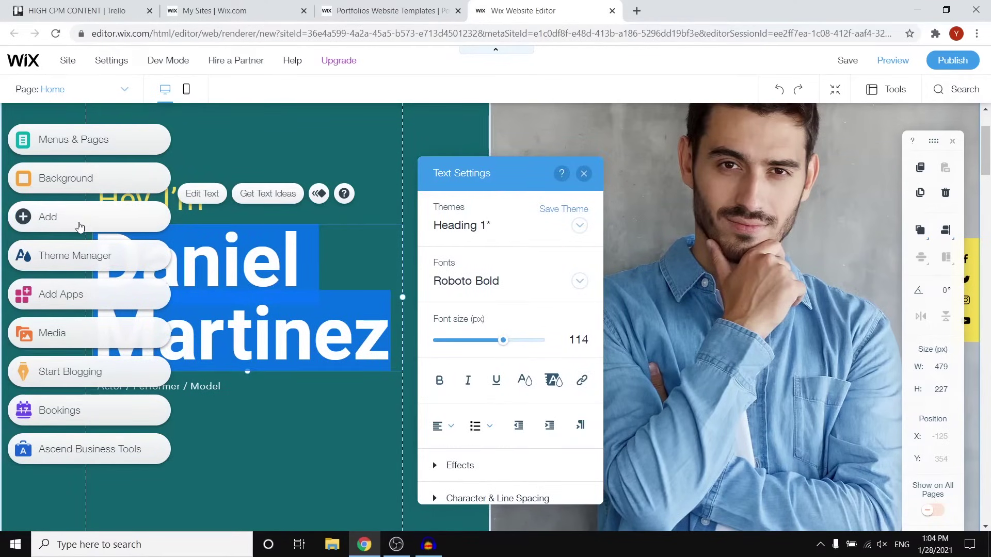
type("YOUR NAME")
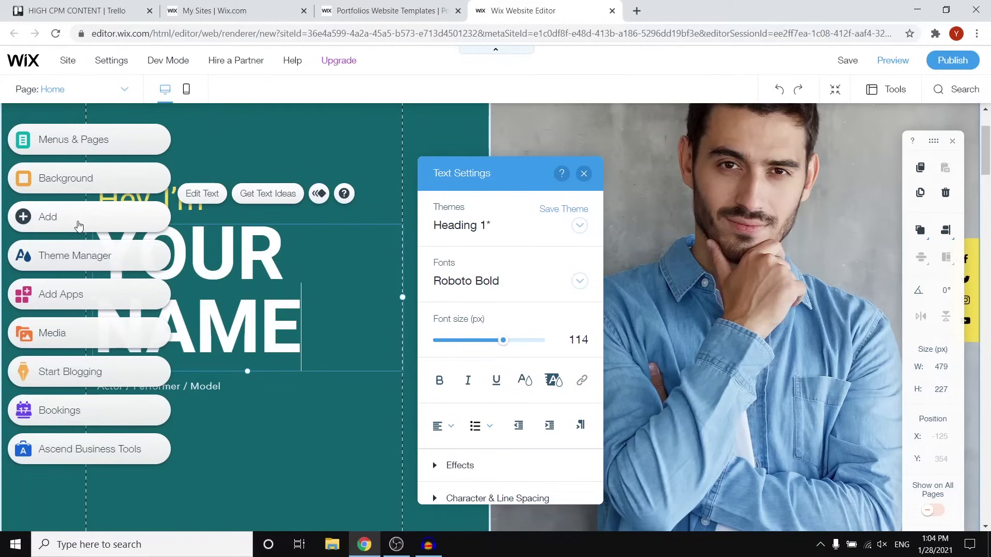
left_click(212, 205)
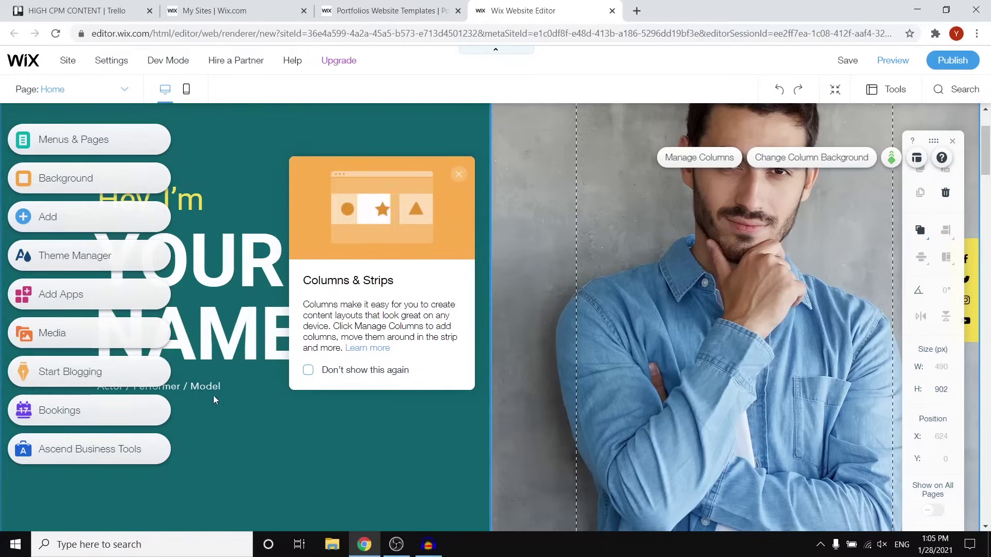
Step: Replace the "Actor / Performer / Model" tagline below the heading with "Video editor"
left_click(211, 387)
double_click(212, 387)
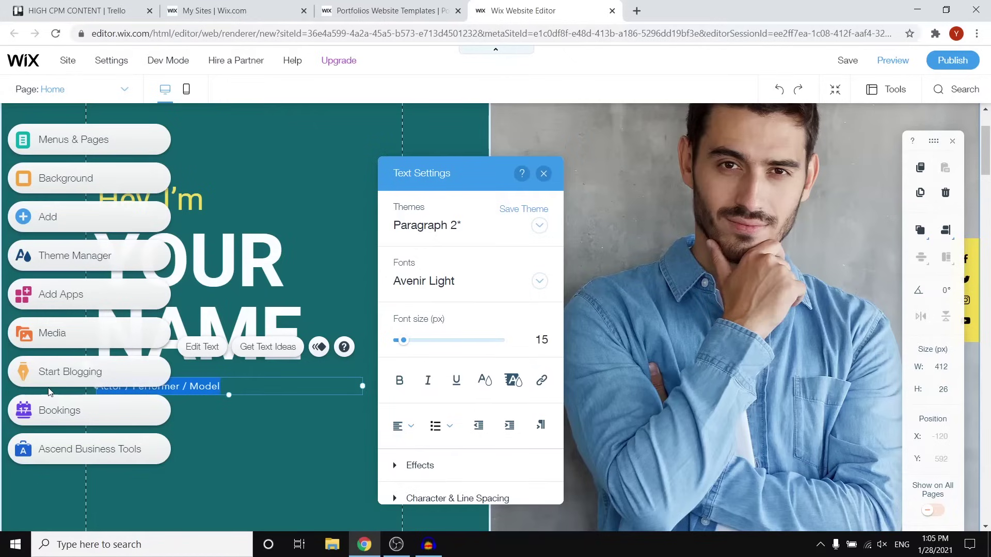
key("BackSpace")
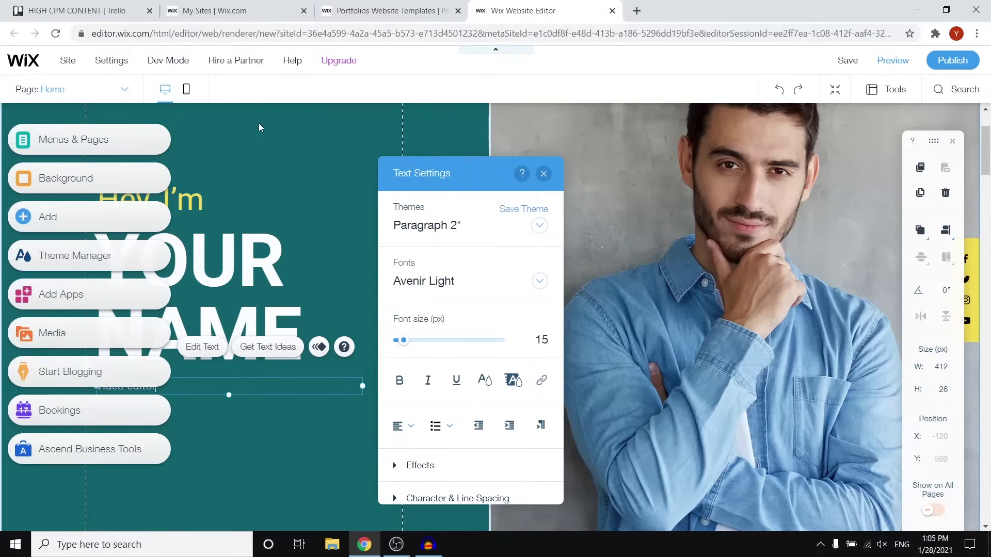
left_click(251, 138)
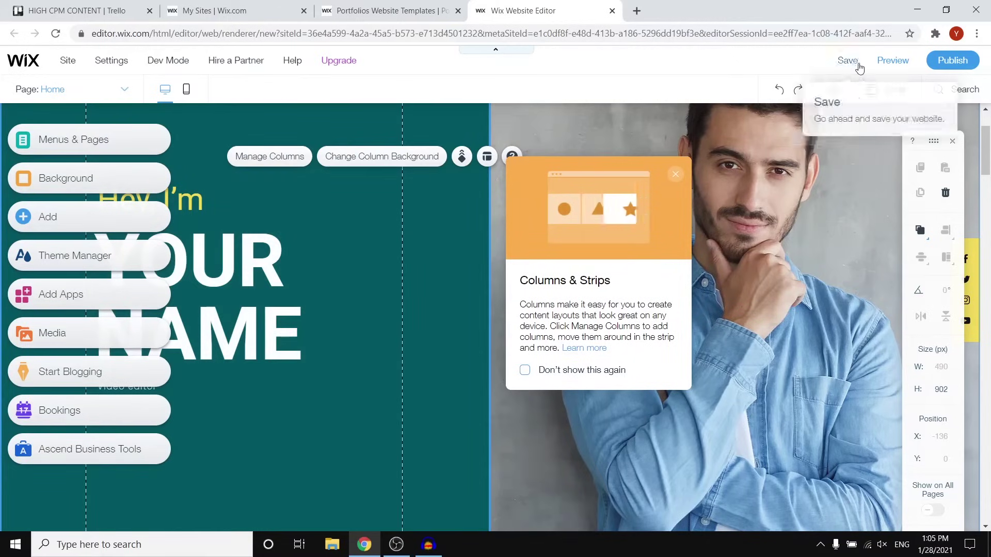
Step: Preview the site and check the edited heading and tagline in the home page's opening section
left_click(893, 60)
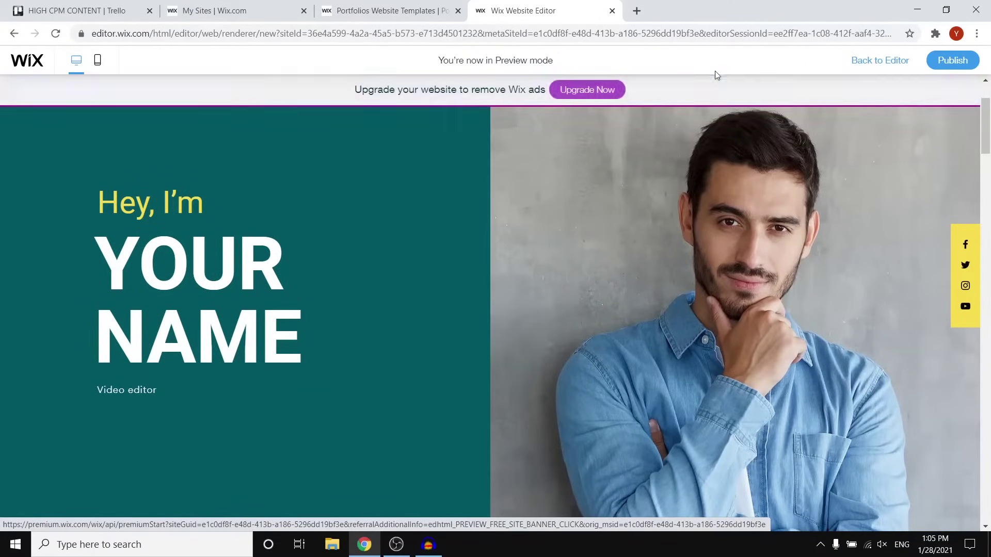
scroll(567, 250, "down", 8)
scroll(540, 242, "up", 6)
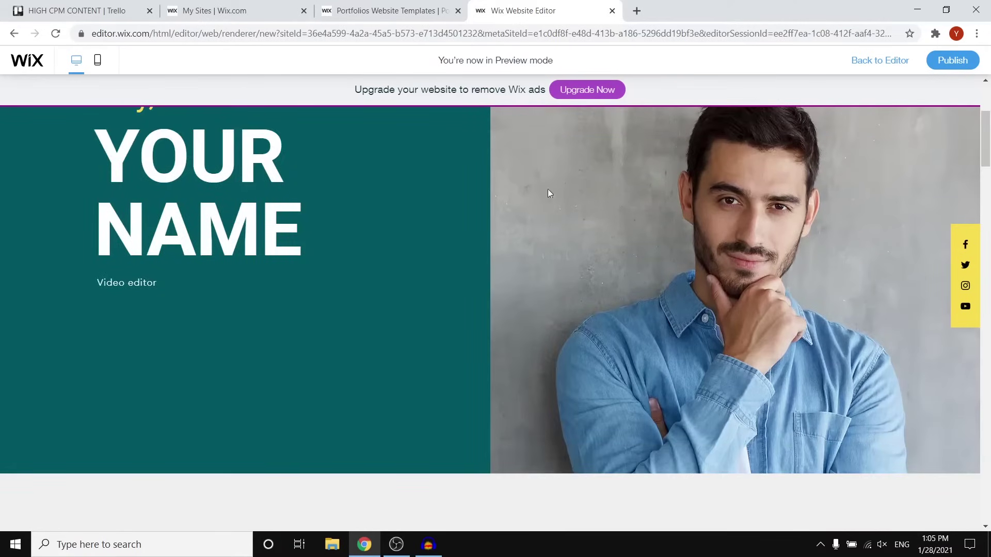
scroll(379, 311, "up", 4)
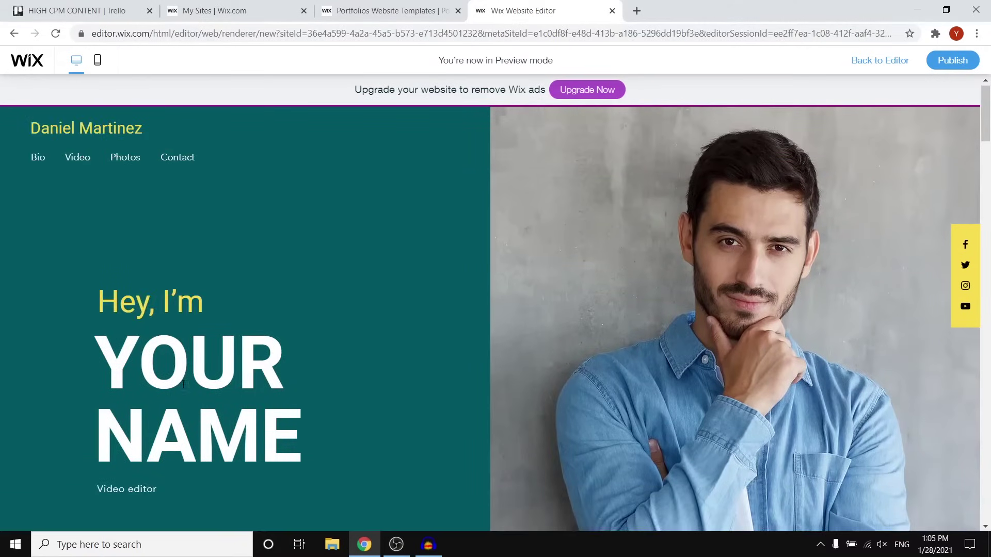
scroll(196, 378, "down", 4)
scroll(195, 380, "up", 4)
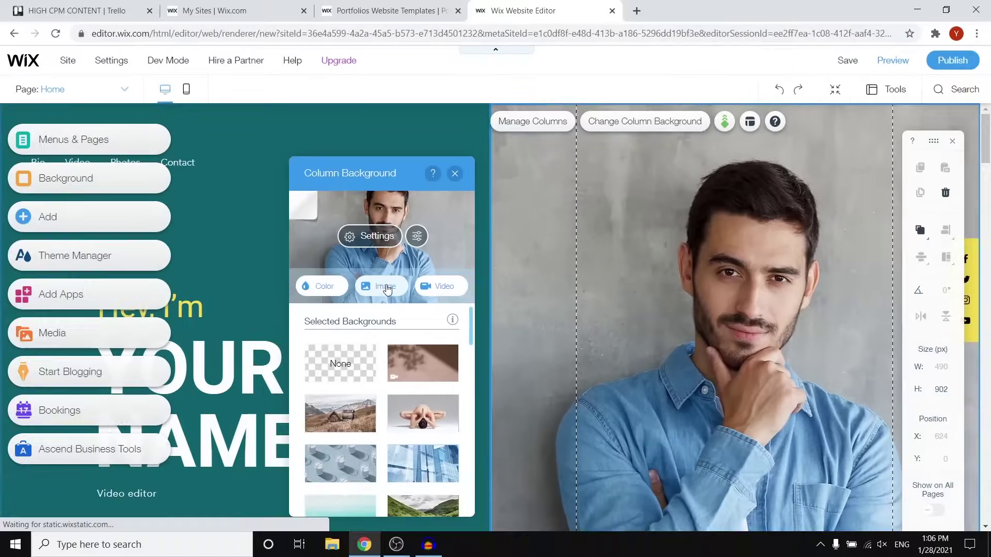
Step: Search Unsplash for "man" and set the photo of the bearded man on the beach as the portrait column's background
left_click(388, 288)
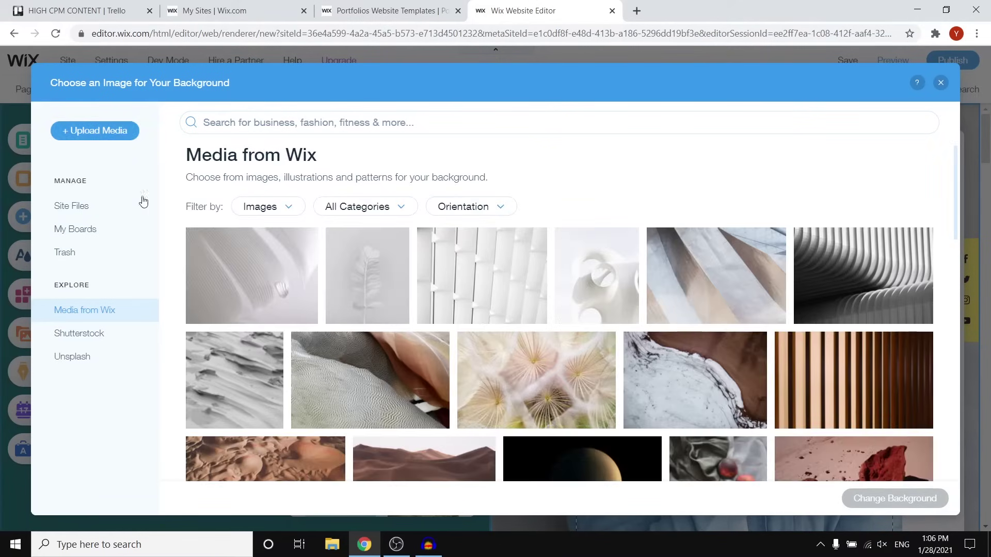
left_click(115, 357)
left_click(294, 114)
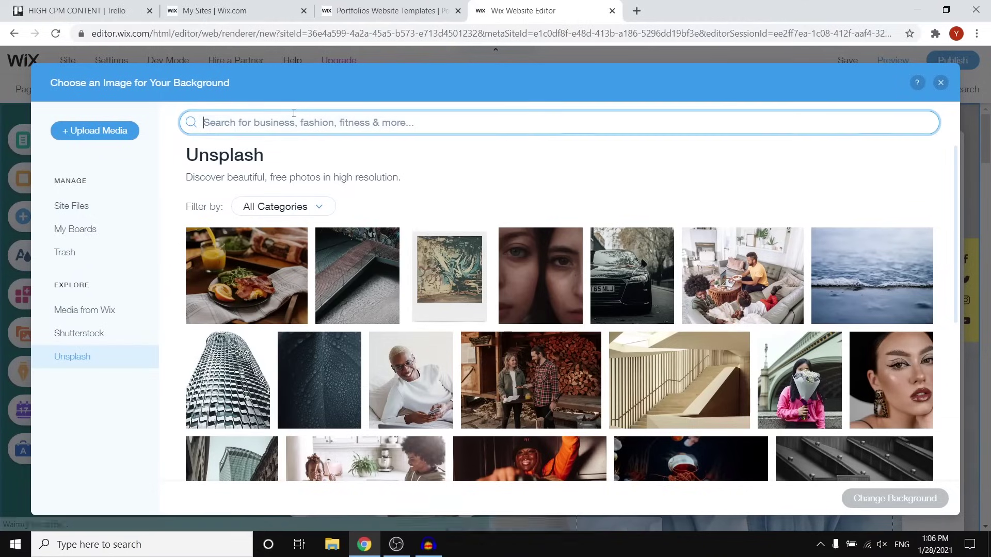
type("man")
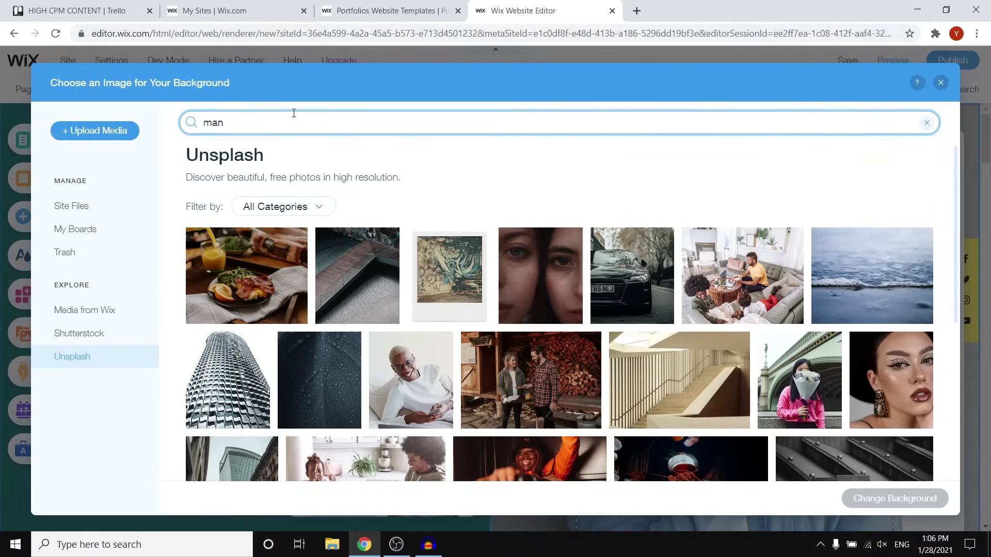
key("Return")
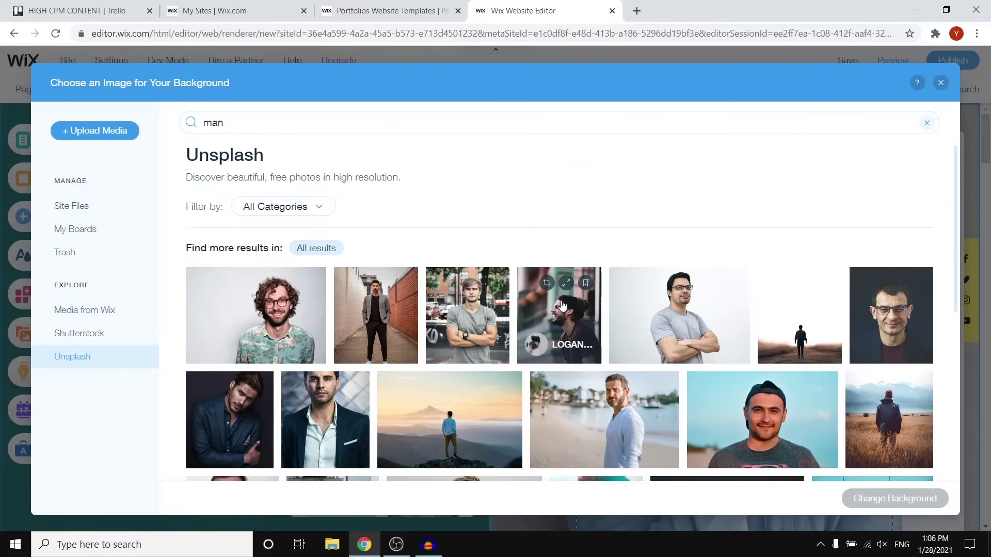
scroll(560, 304, "down", 2)
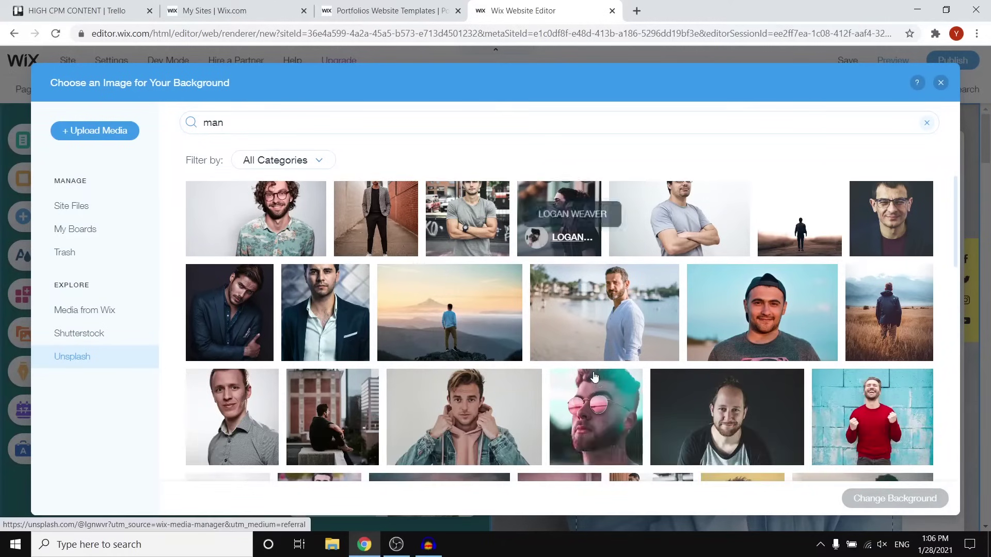
left_click(602, 321)
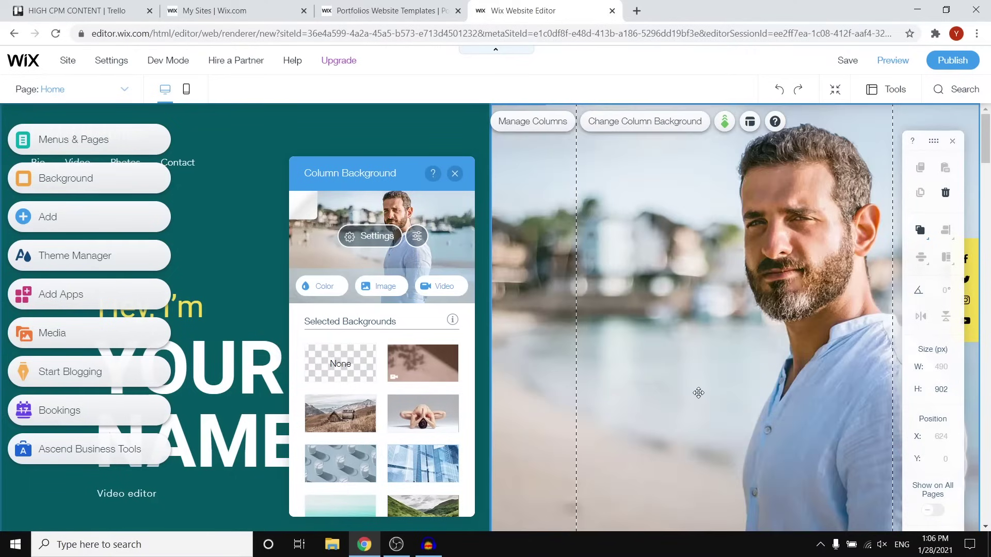
Step: Crop the column's background photo in Photo Studio to frame the man more closely, and save the edited image
left_click(831, 294)
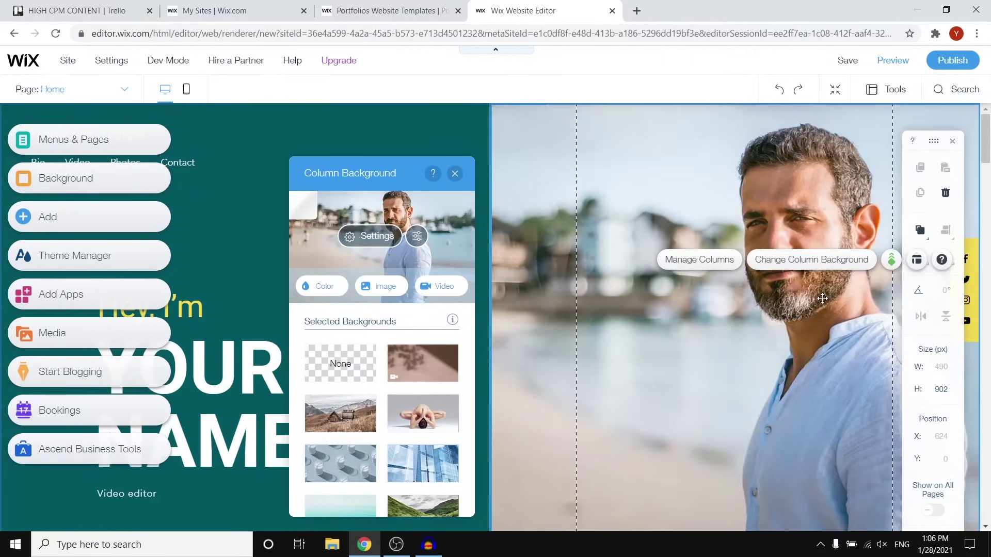
left_click(418, 238)
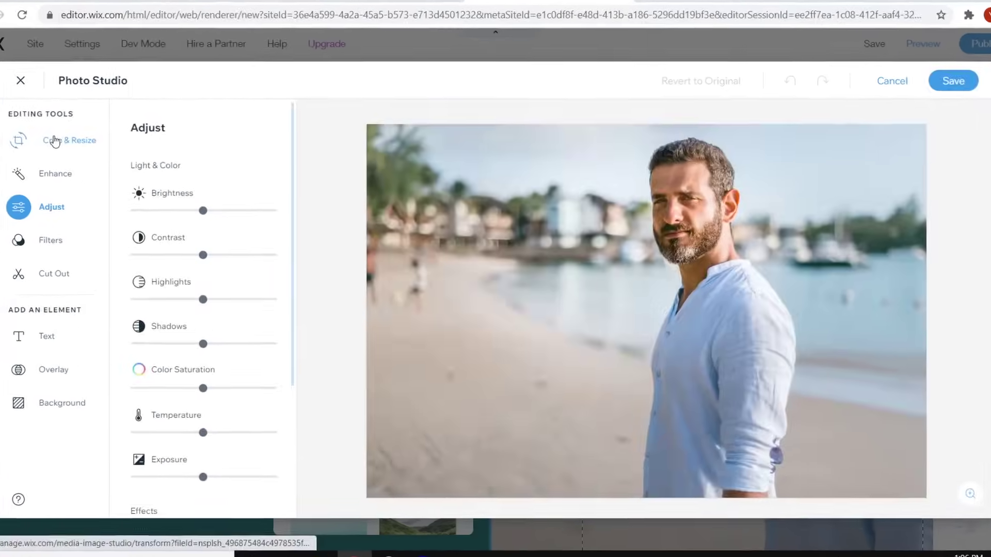
left_click(67, 139)
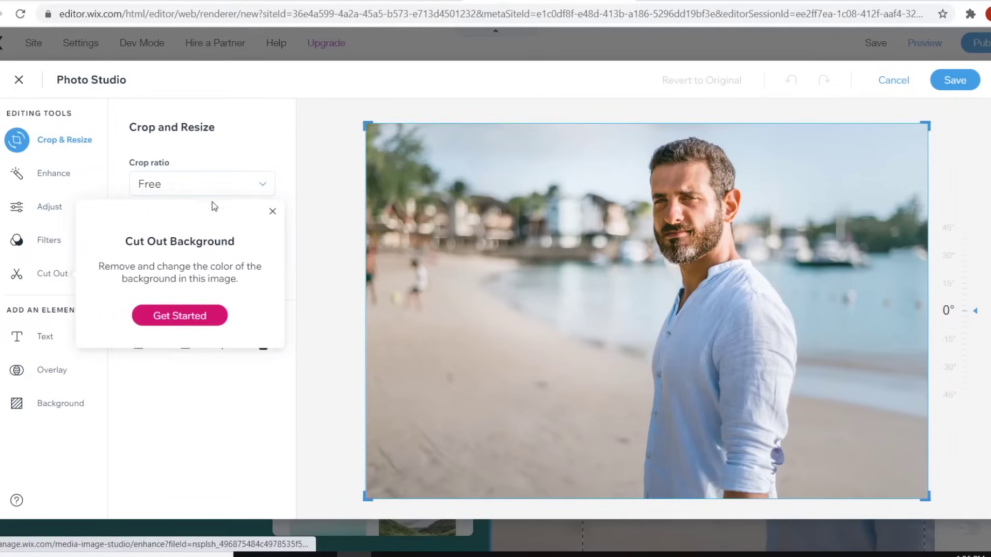
left_click(270, 214)
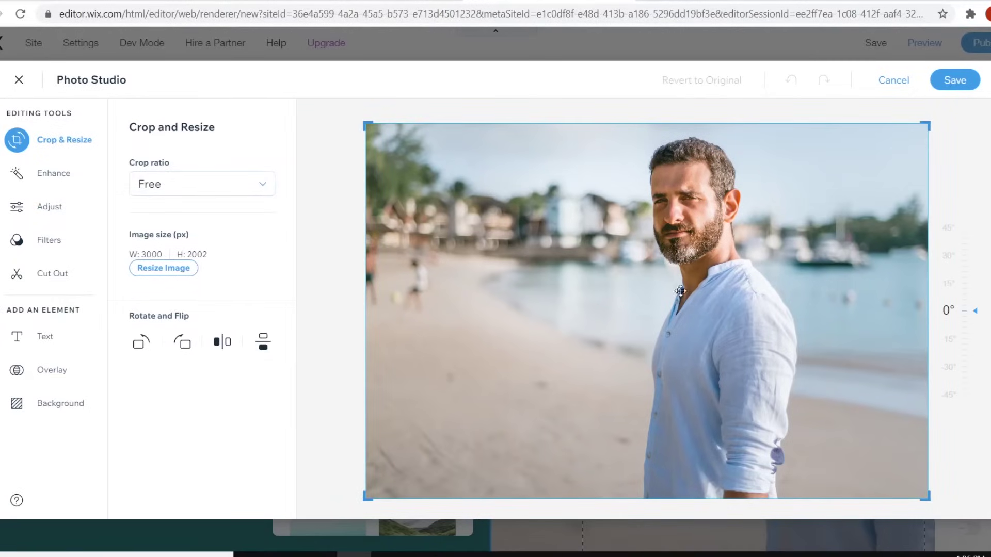
left_click_drag(681, 291, 593, 308)
left_click_drag(927, 123, 785, 175)
left_click_drag(727, 260, 632, 265)
left_click(955, 80)
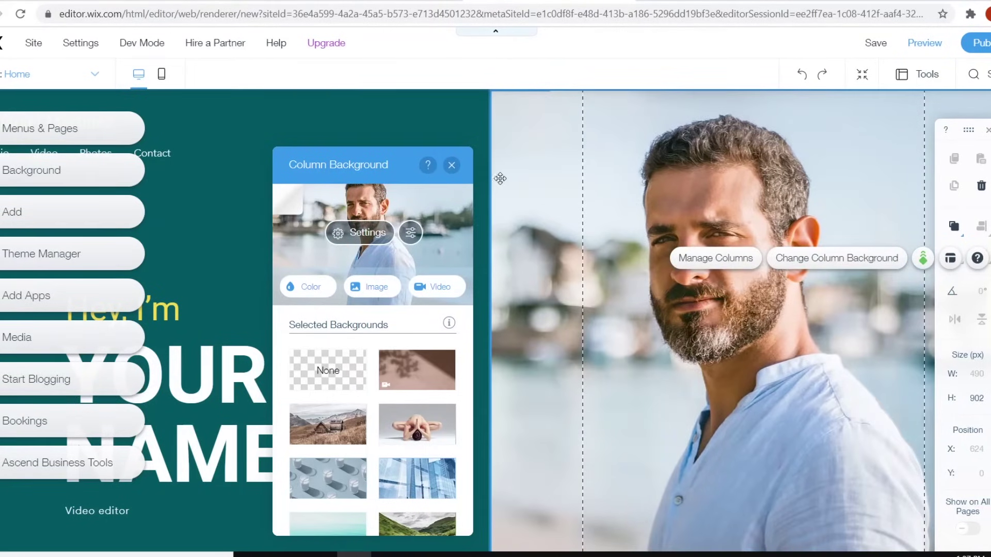
left_click(451, 165)
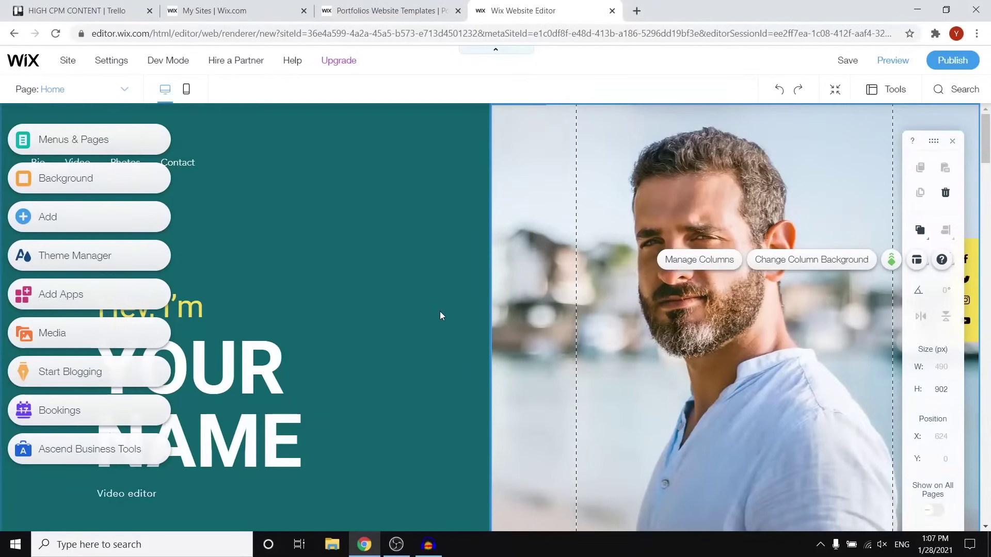
Step: Open the About Me paragraph's text for editing to view its text settings
scroll(415, 296, "down", 4)
scroll(415, 292, "down", 5)
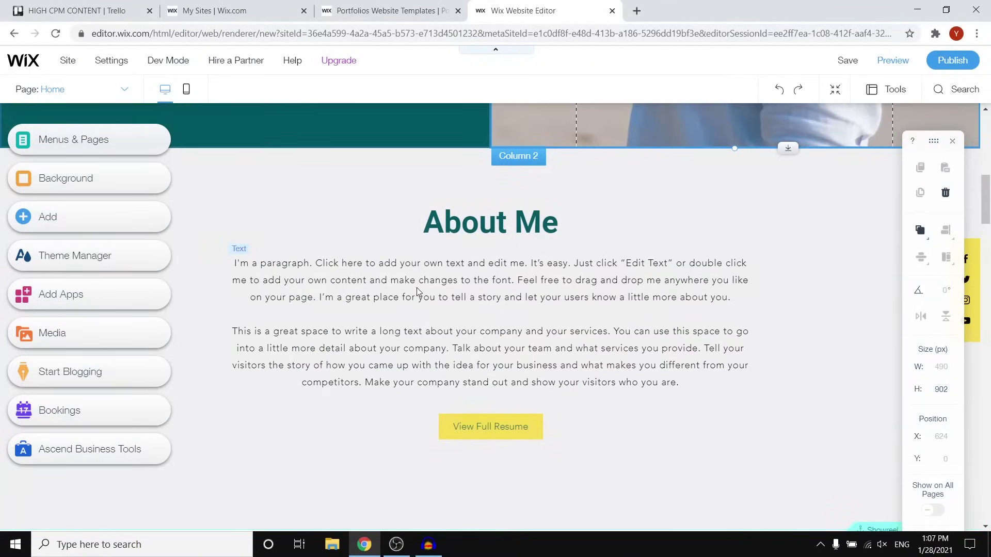
left_click(485, 266)
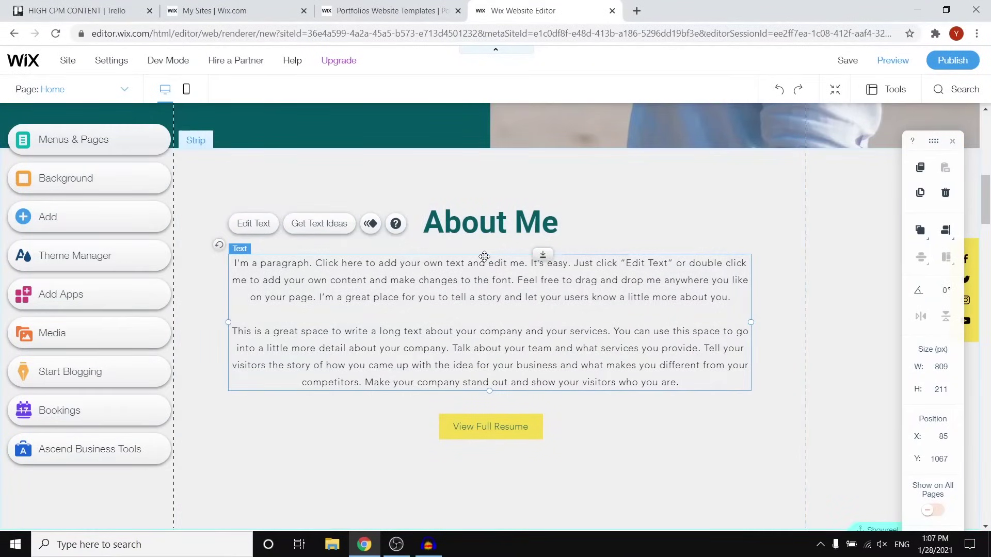
left_click(259, 230)
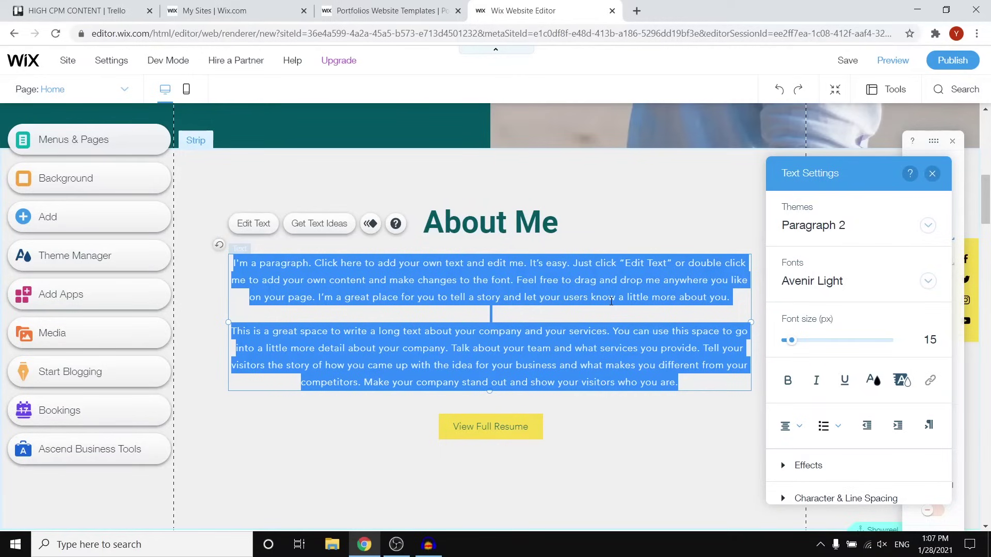
Step: Check the link settings of the View Full Resume button below the About Me text
left_click(477, 425)
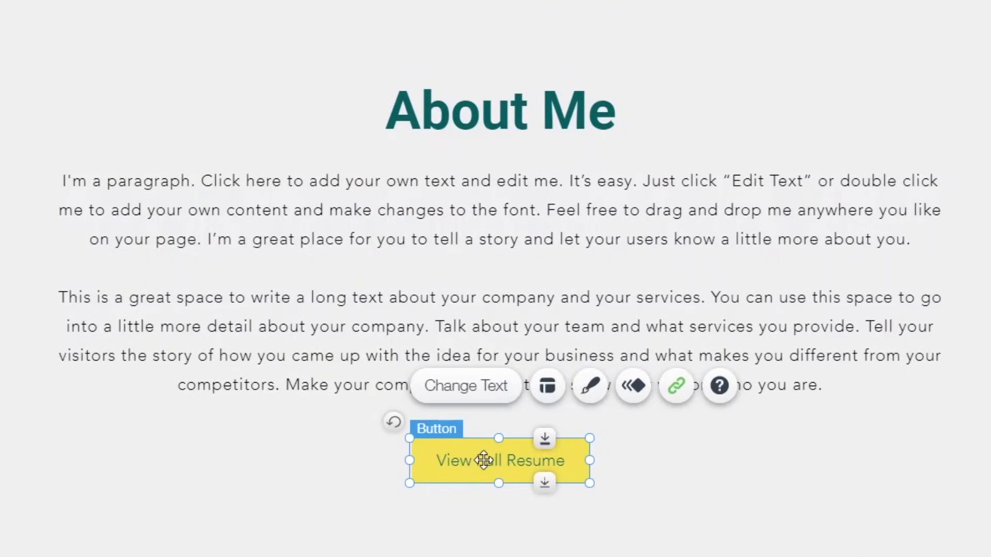
left_click(676, 392)
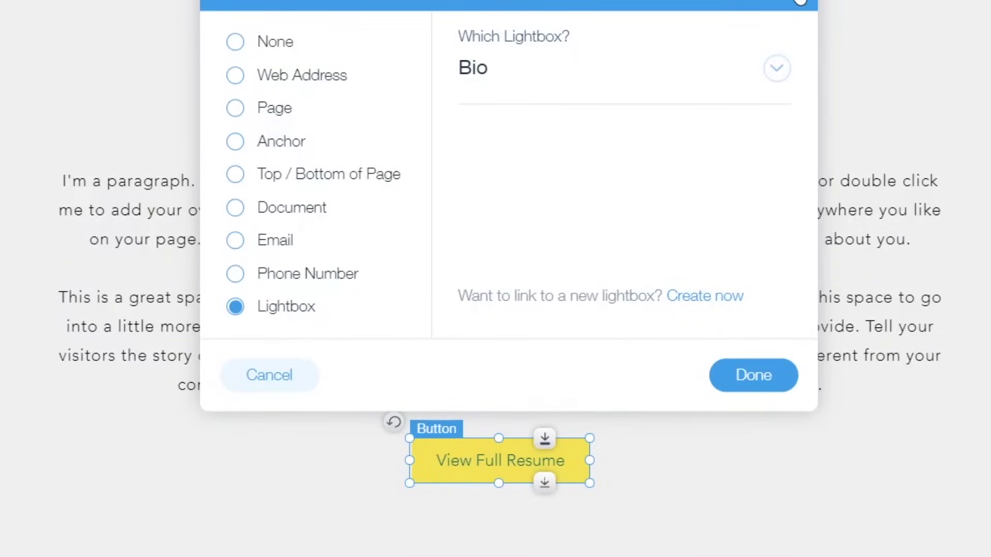
left_click(804, 4)
Step: Open the video library for the Showreel section's video player
scroll(611, 550, "down", 7)
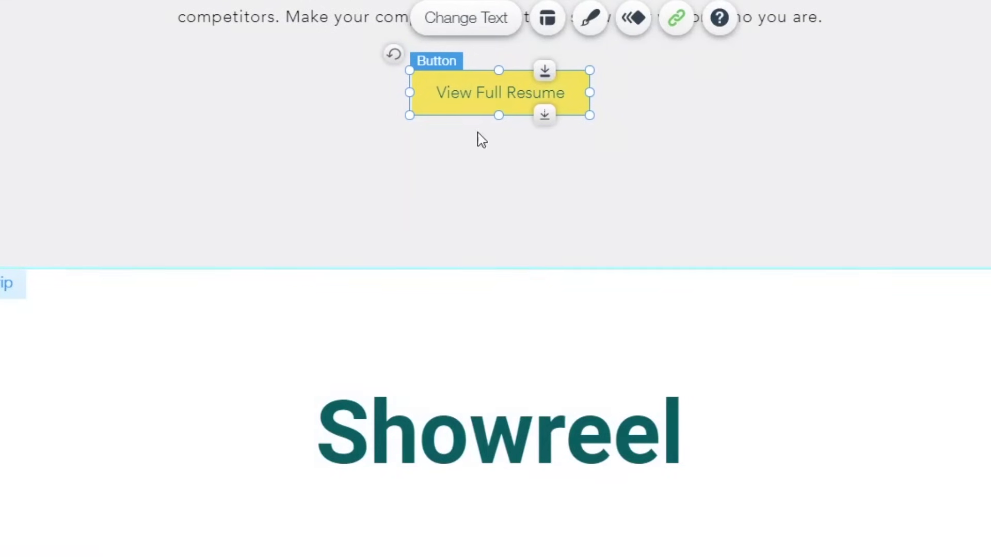
scroll(515, 111, "down", 5)
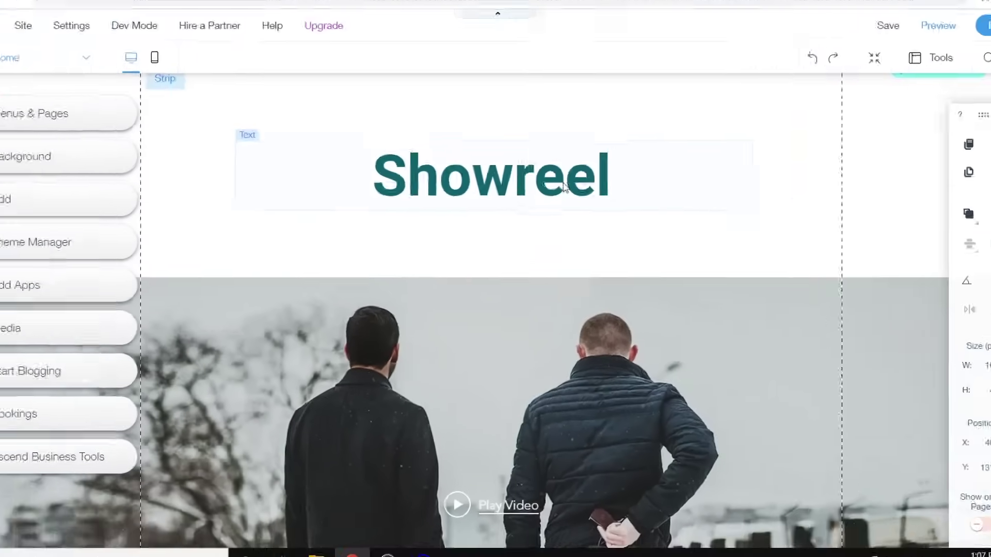
scroll(505, 209, "down", 4)
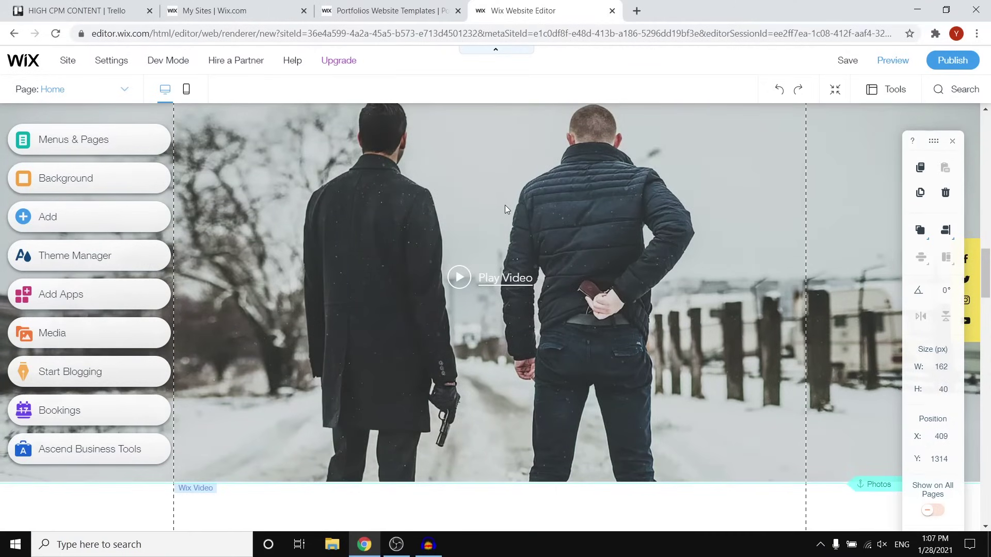
left_click(515, 210)
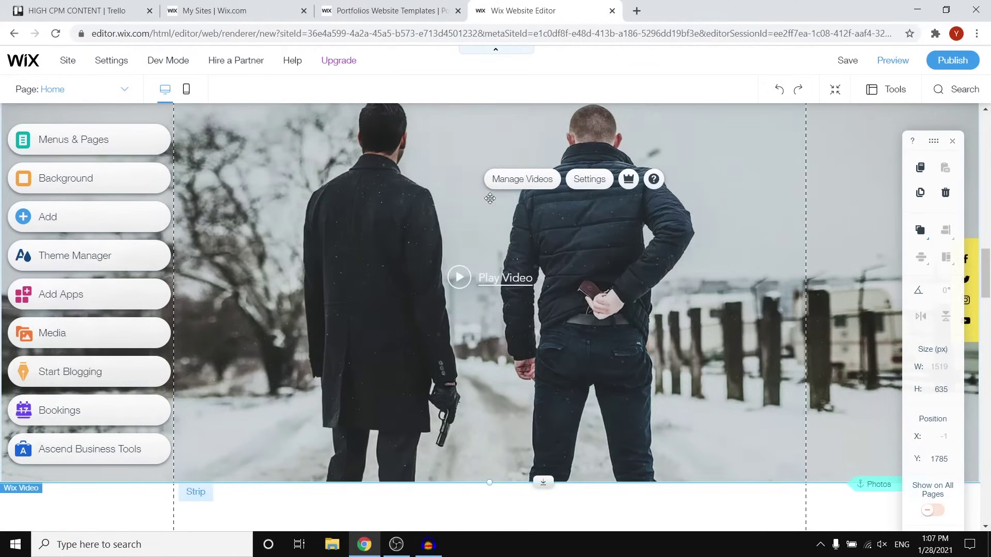
left_click(521, 179)
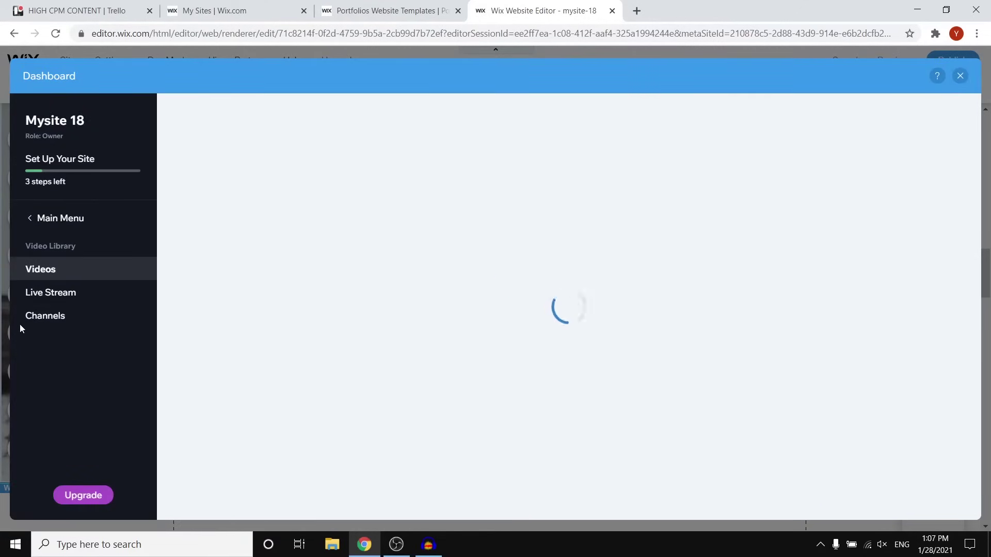
left_click(31, 269)
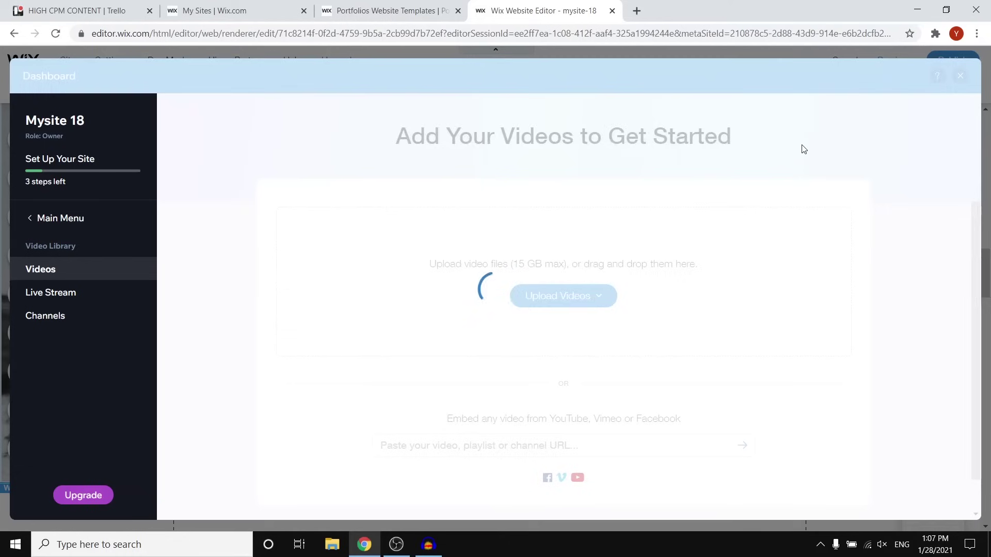
Step: Look at the sources for uploading videos, try the Computer option, and close the video library
left_click(555, 298)
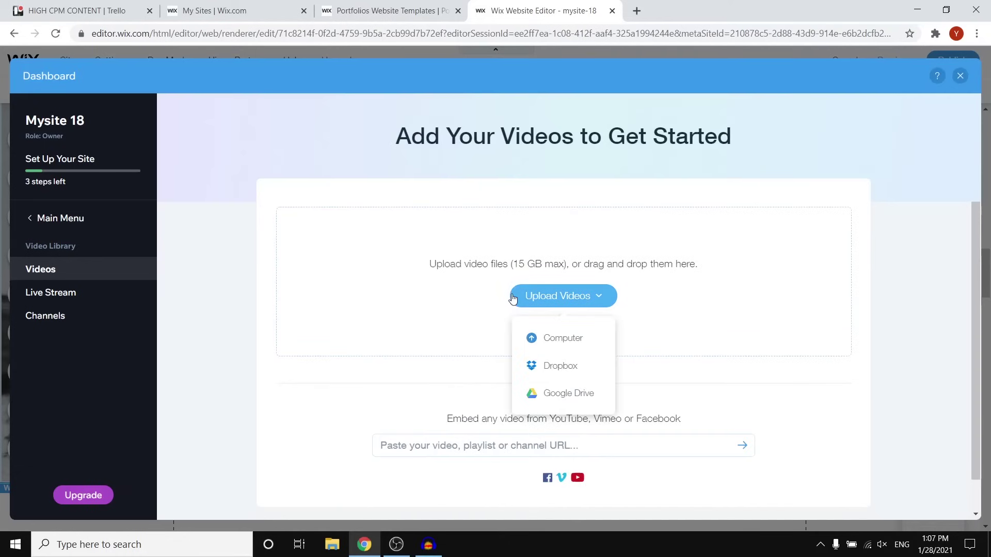
left_click(572, 341)
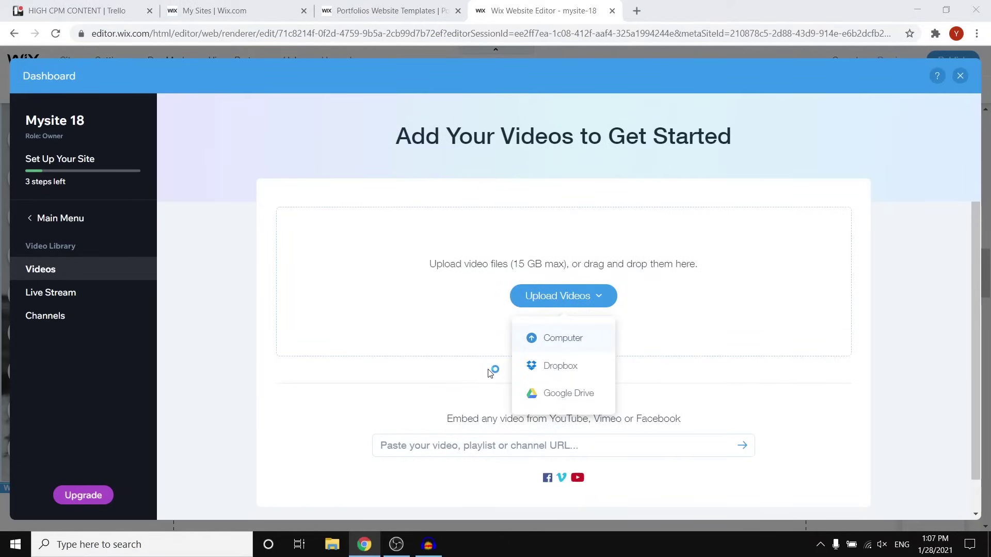
key("Escape")
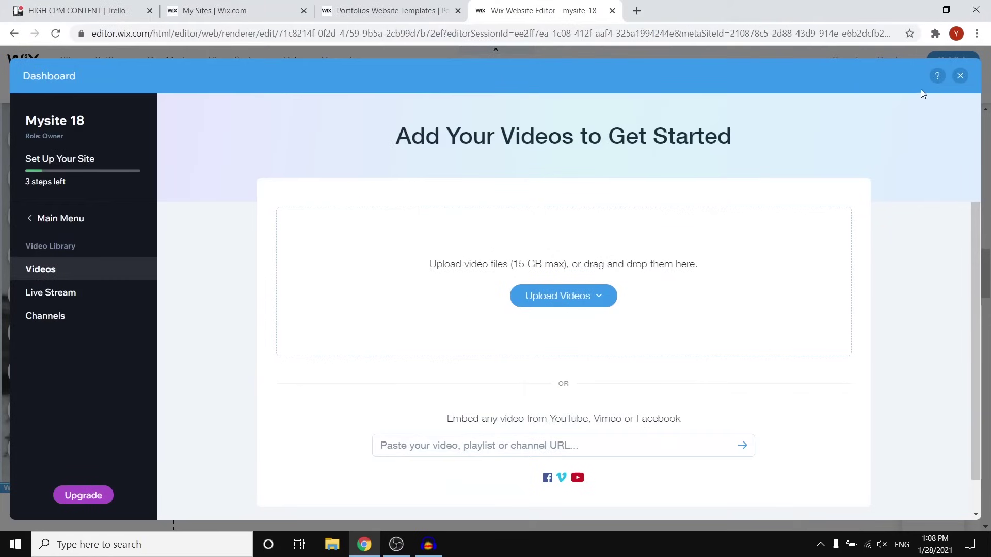
left_click(960, 76)
Step: Review the images in the Photos section's gallery organizer and close it
scroll(427, 328, "down", 5)
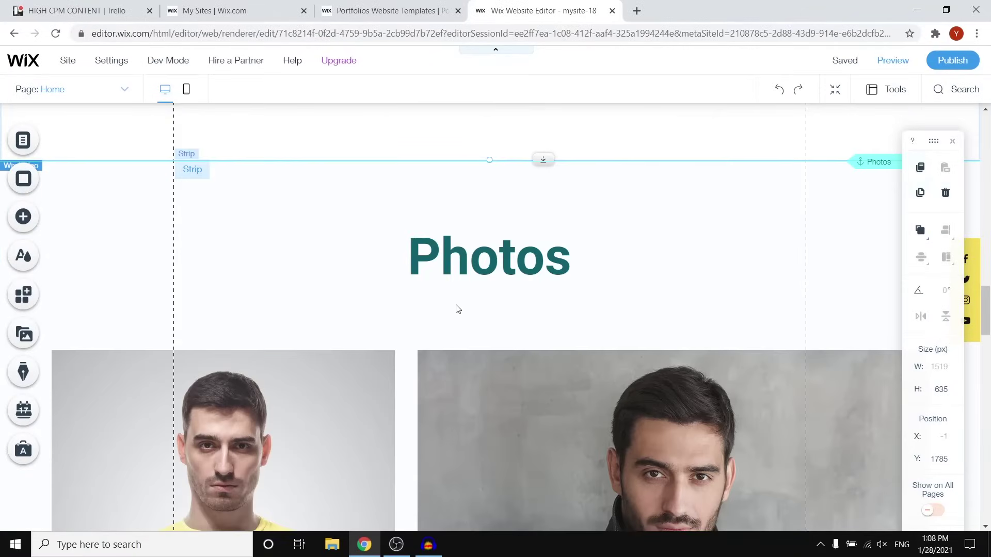
scroll(457, 309, "down", 4)
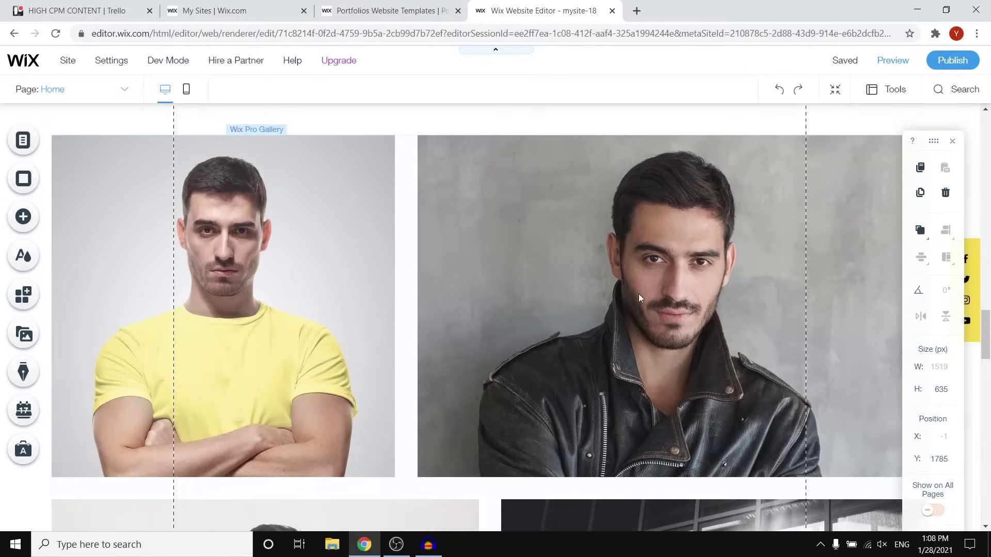
left_click(638, 298)
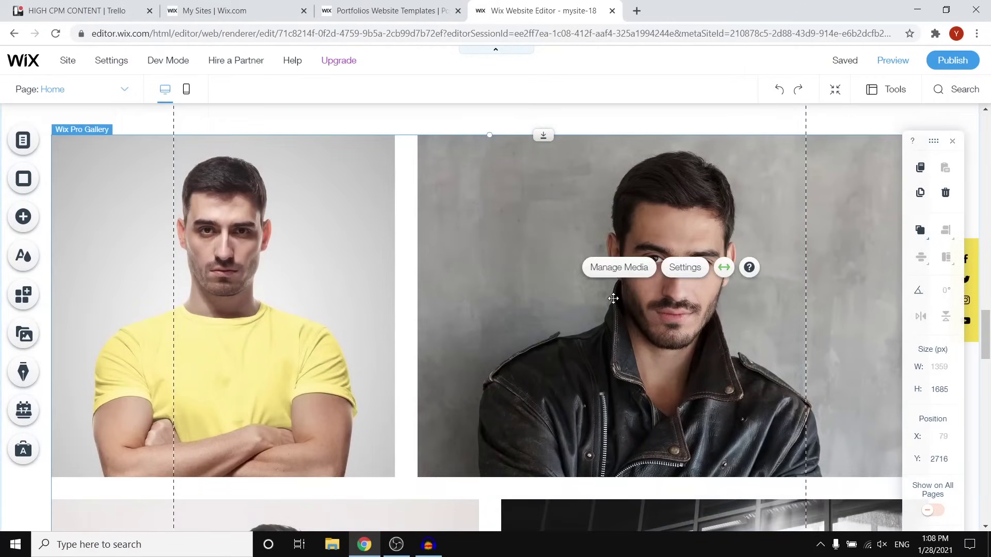
left_click(599, 267)
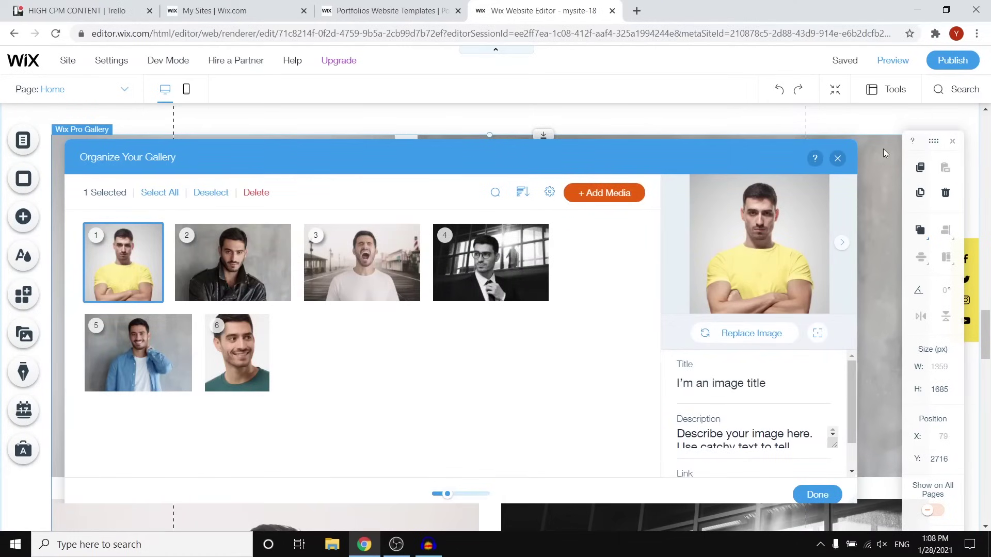
left_click(838, 159)
Step: Look over the Contact section and view the column management options of its portrait strip
scroll(524, 320, "down", 6)
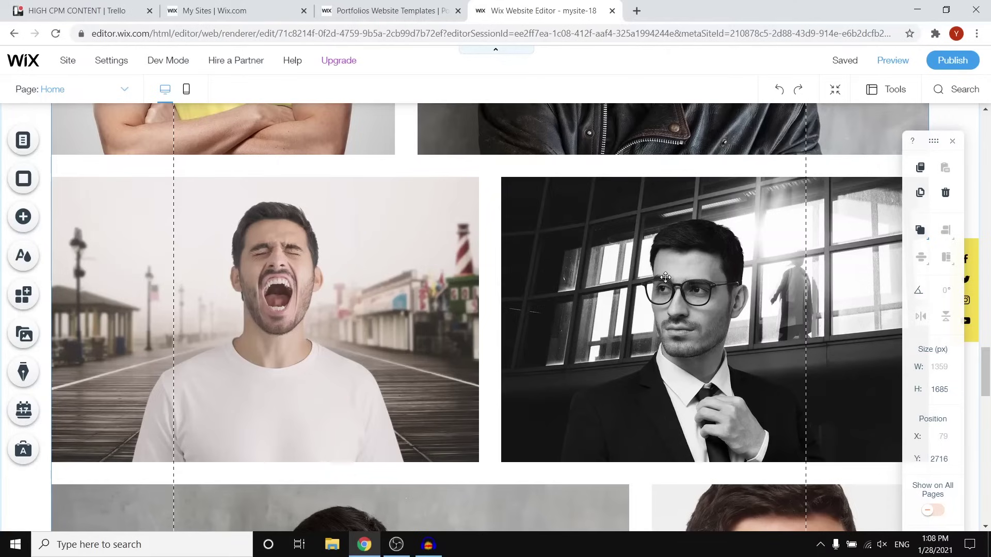
scroll(453, 194, "down", 10)
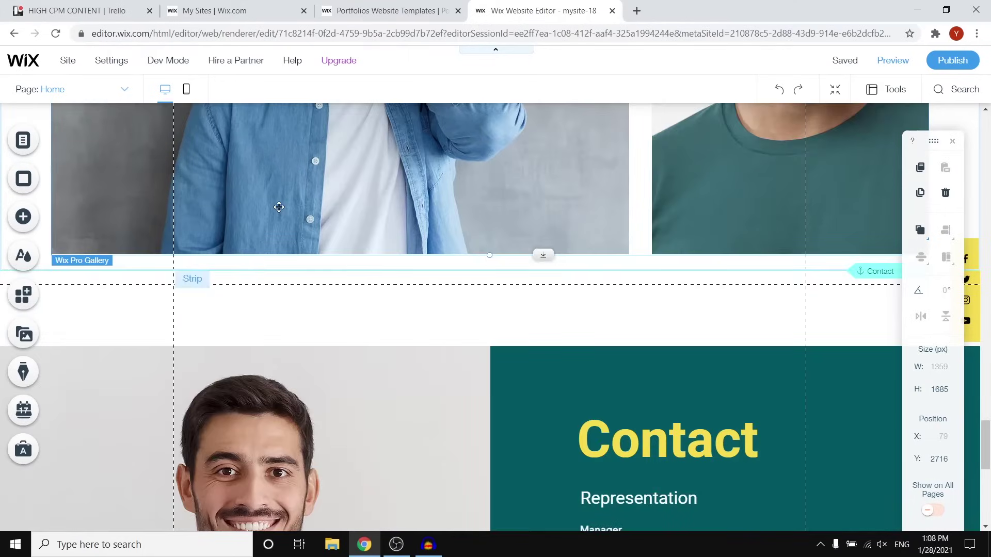
scroll(279, 207, "down", 4)
scroll(277, 202, "down", 2)
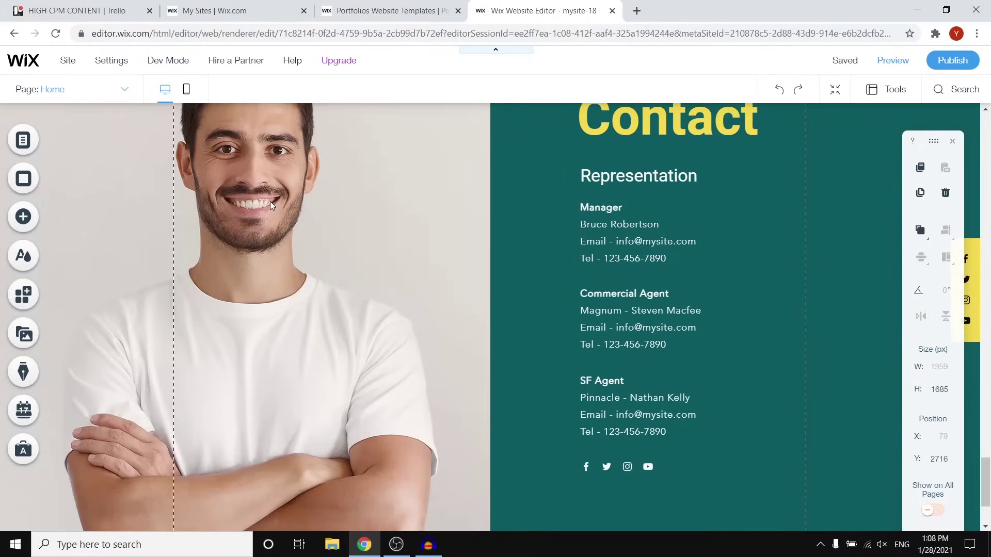
scroll(444, 295, "up", 2)
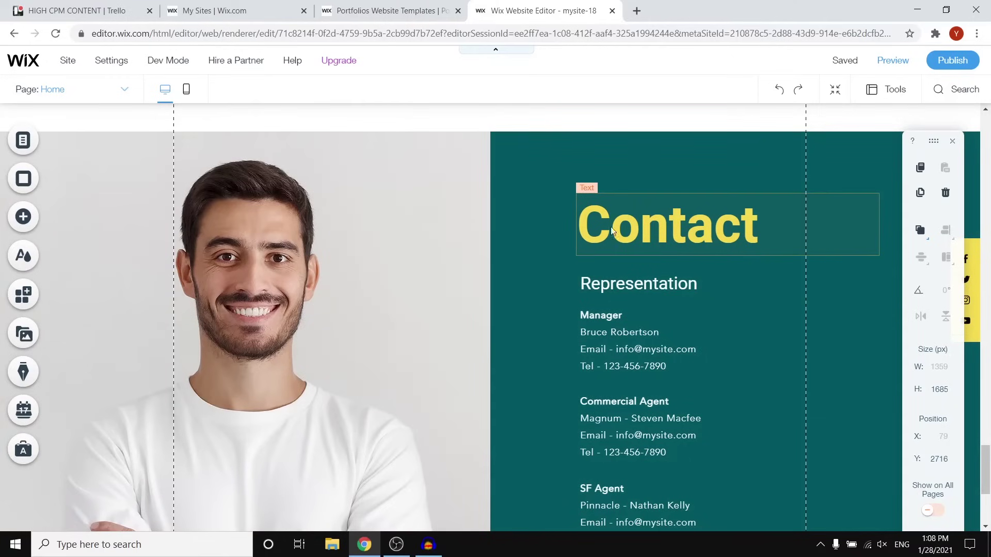
left_click(361, 250)
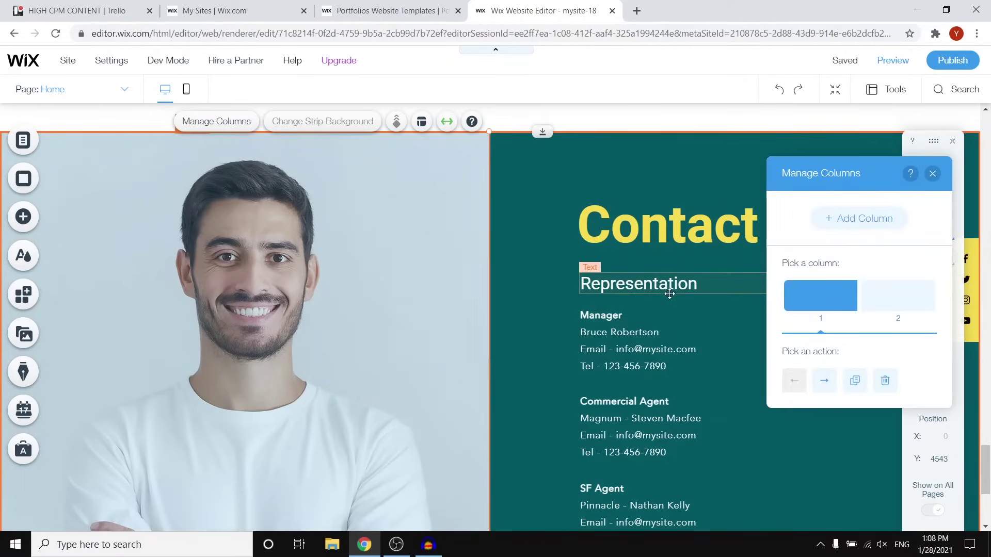
Step: Open the Manager contact details under Representation for editing, and leave the text as it is
left_click(666, 332)
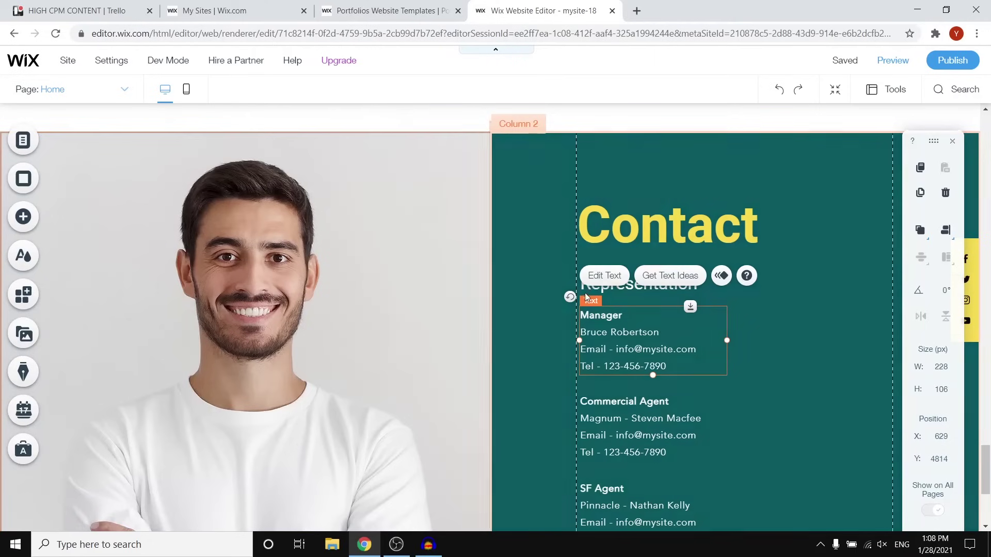
double_click(644, 357)
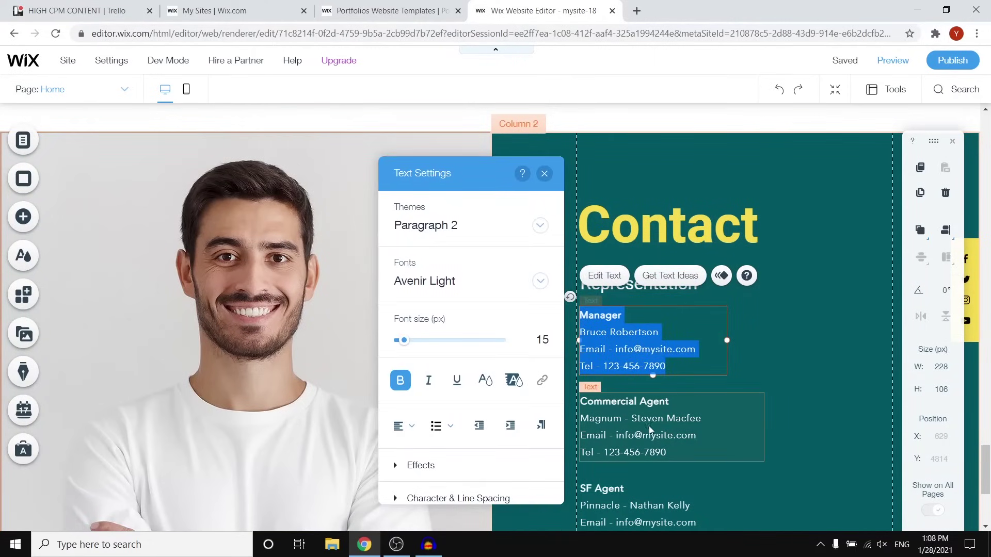
scroll(648, 428, "down", 2)
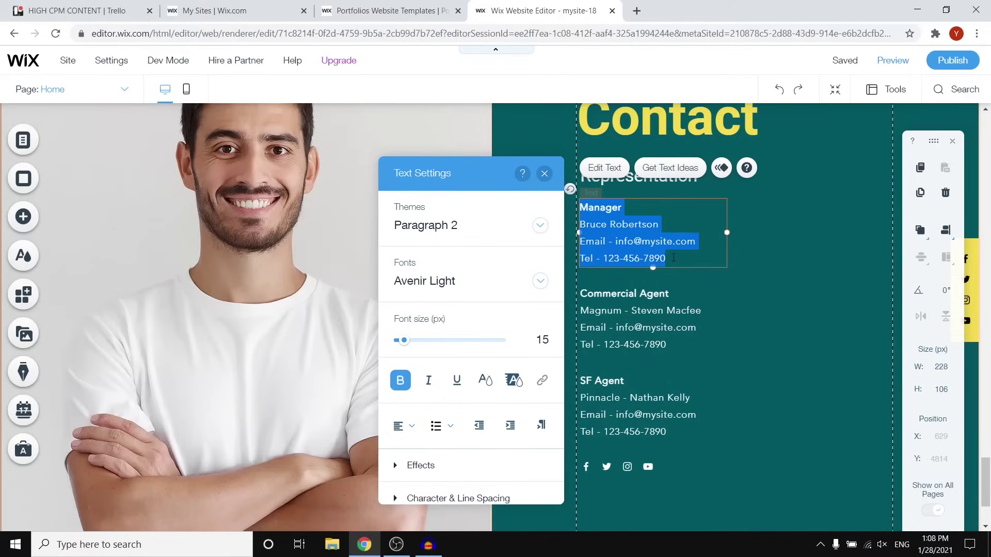
left_click(779, 320)
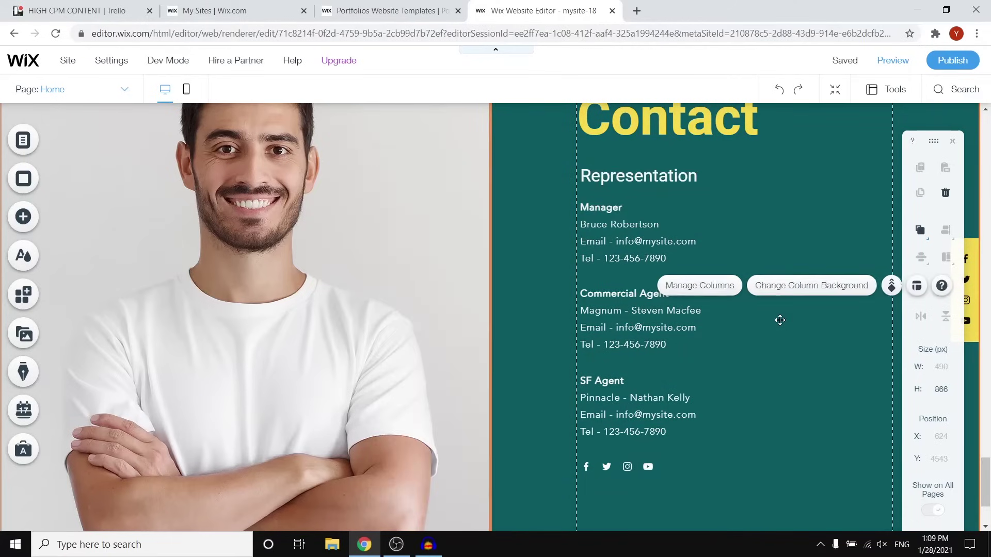
Step: Preview the site from its opening section, open the full resume from the About Me section, and examine its entries
scroll(469, 384, "down", 3)
scroll(468, 384, "up", 20)
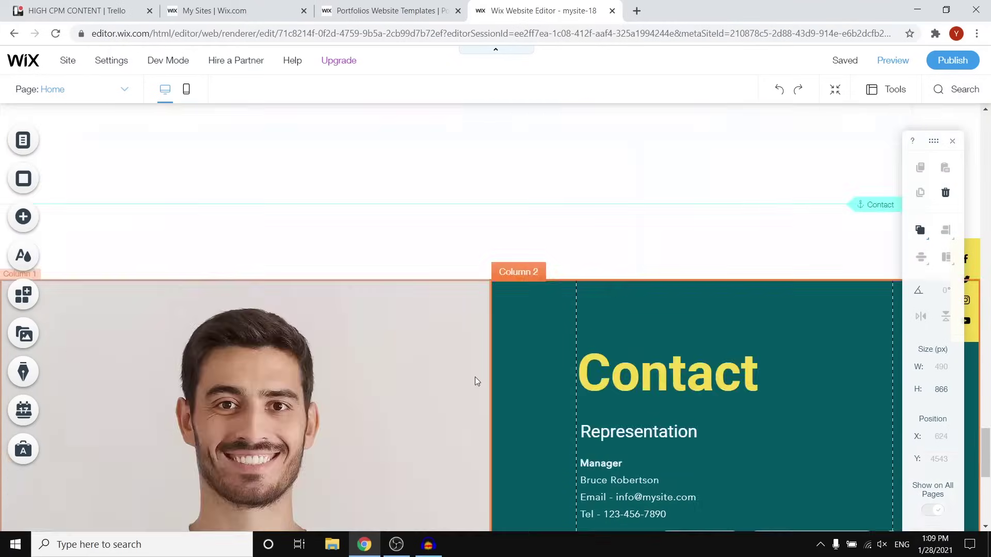
scroll(493, 364, "up", 5)
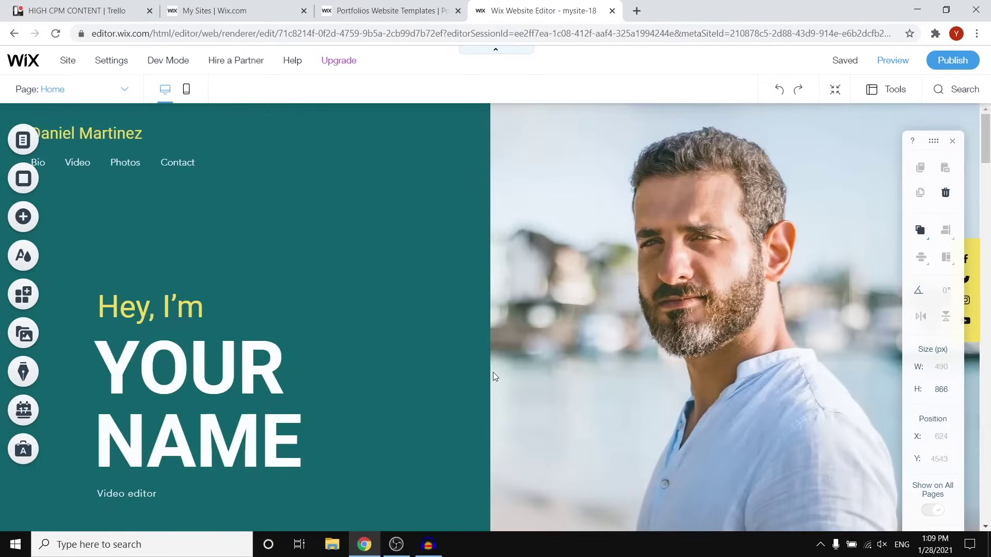
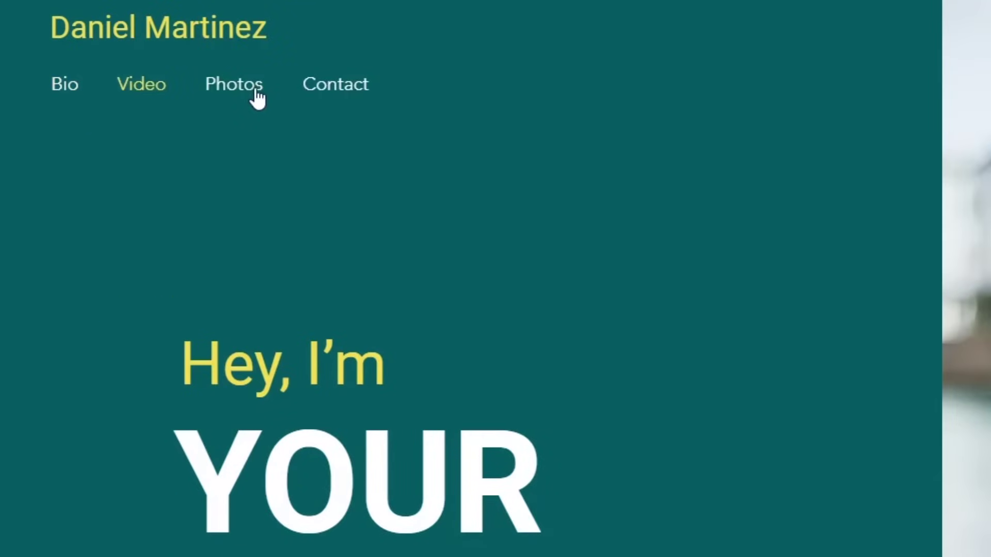
scroll(543, 228, "down", 10)
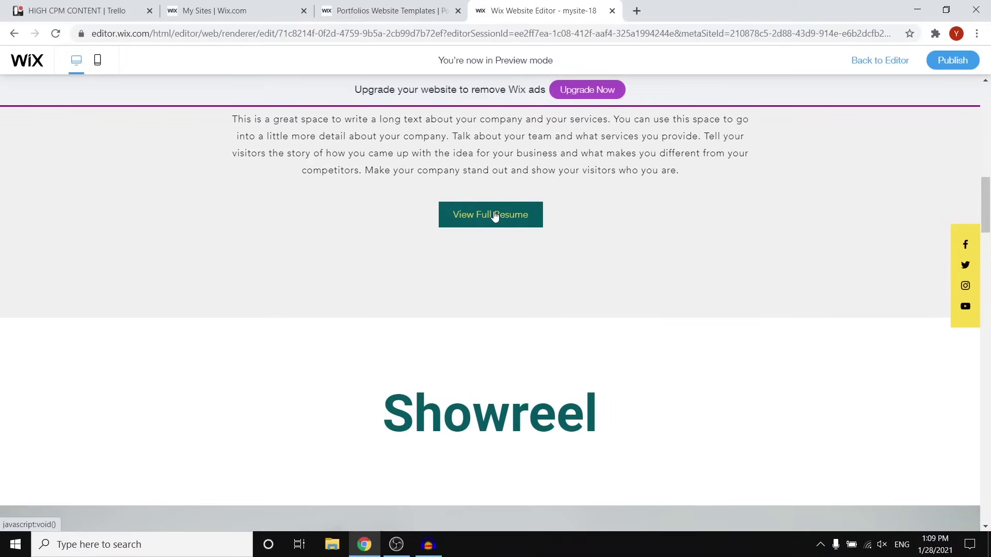
left_click(495, 216)
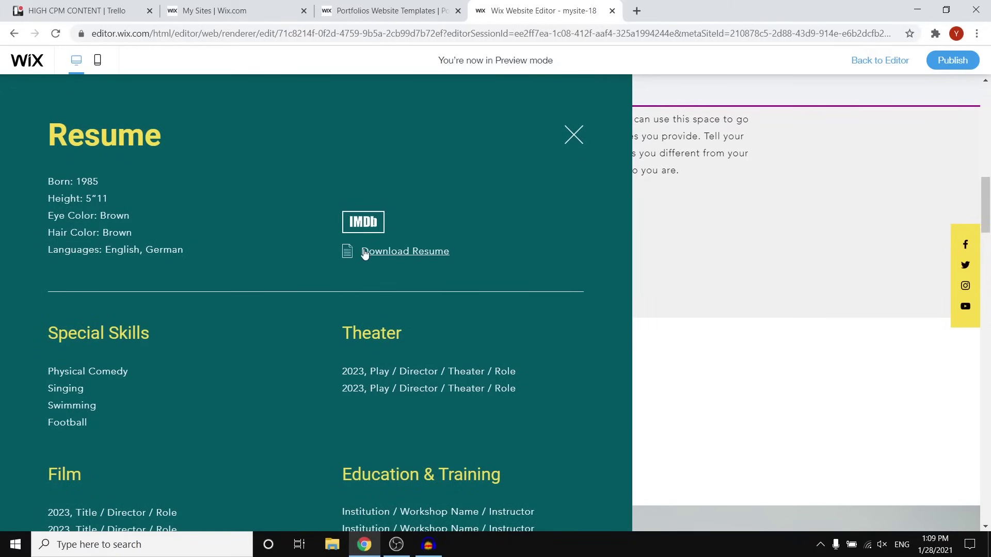
scroll(297, 300, "down", 3)
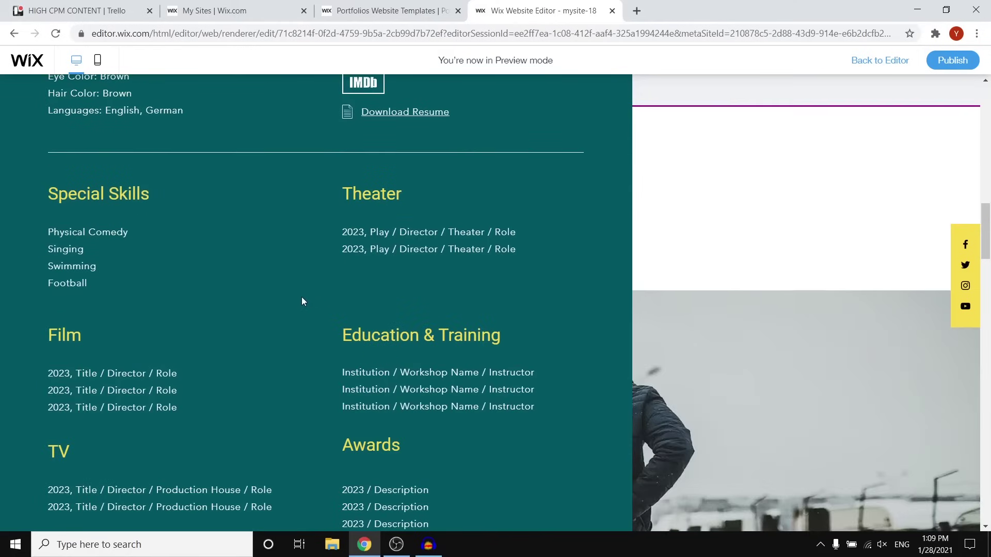
scroll(301, 301, "down", 3)
scroll(394, 344, "up", 3)
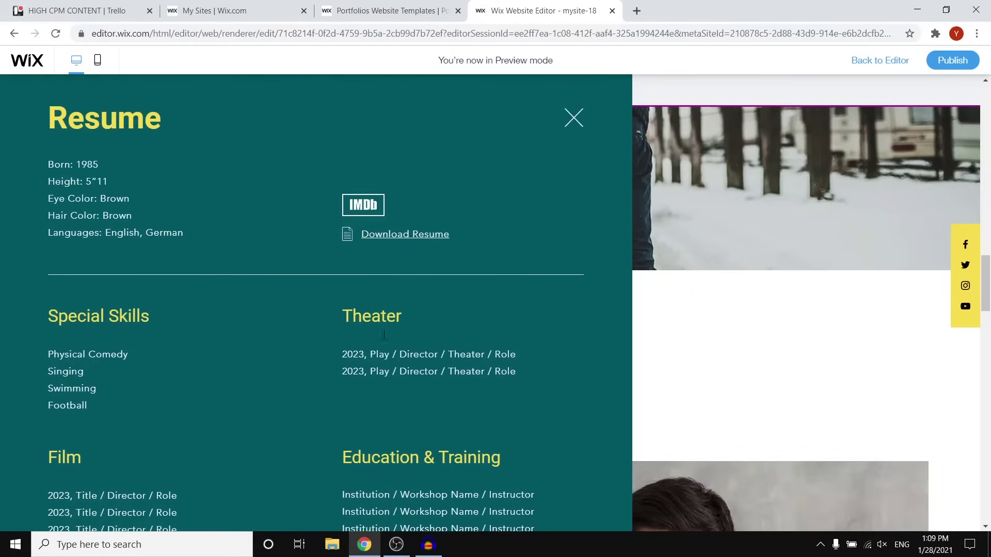
scroll(364, 315, "down", 3)
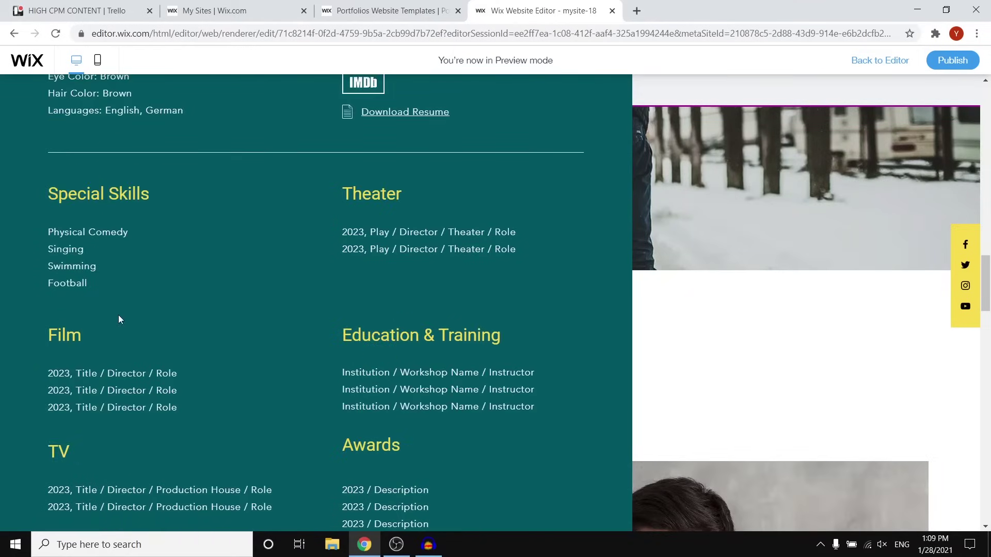
Step: Close the resume, reopen it from the site's Bio menu link, and close it again
scroll(217, 319, "up", 3)
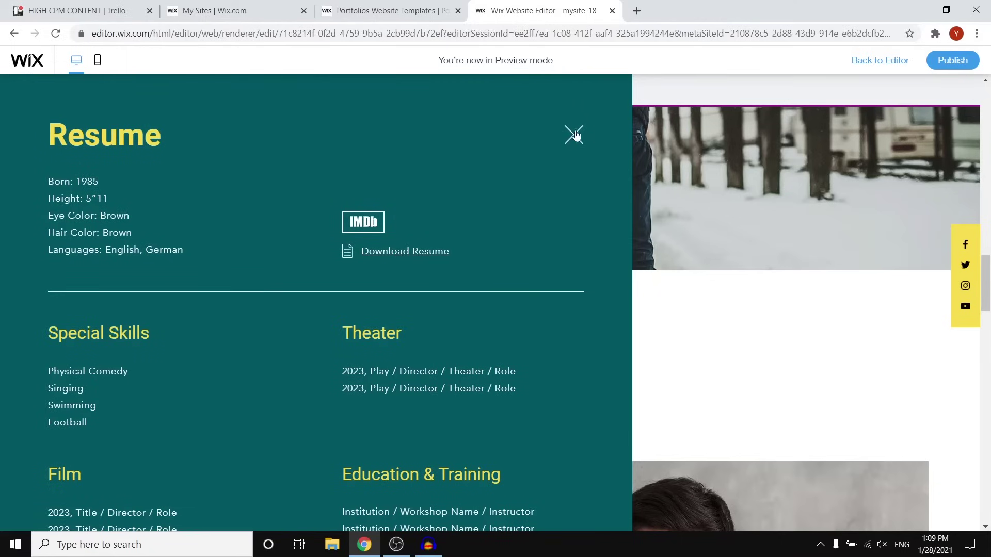
left_click(645, 336)
scroll(687, 356, "up", 10)
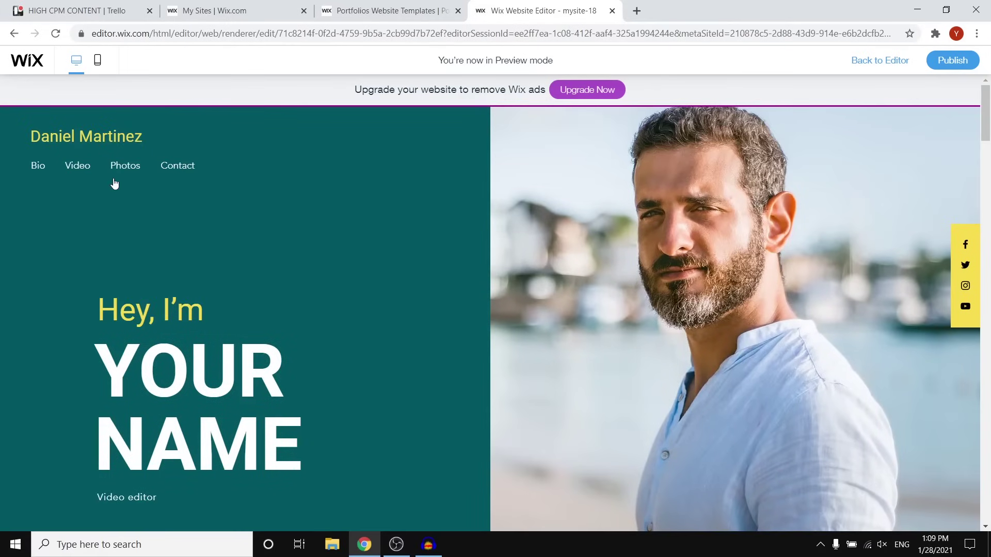
left_click(35, 169)
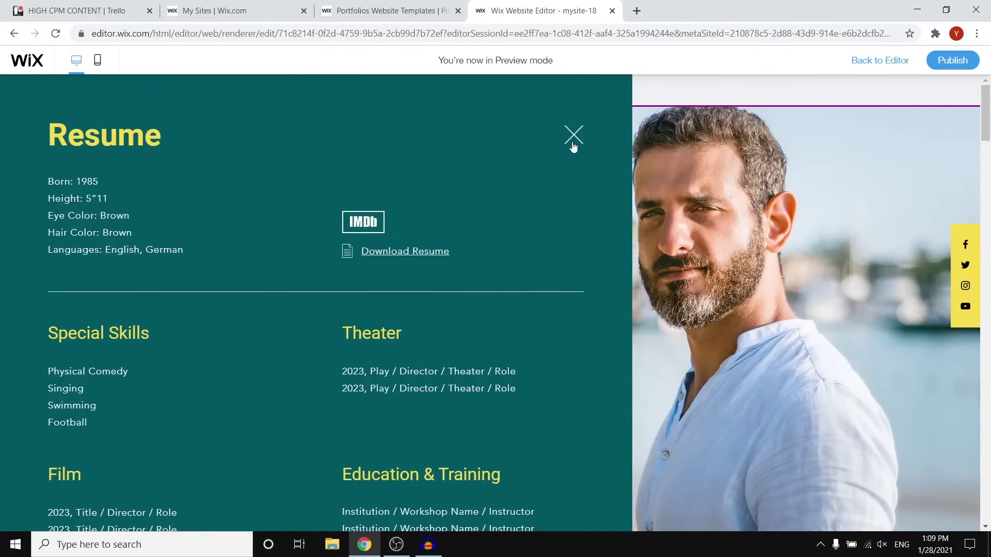
left_click(573, 139)
Step: Return to the editor, view the Bio item's options in the site menu, and open the Bio lightbox for editing
left_click(896, 60)
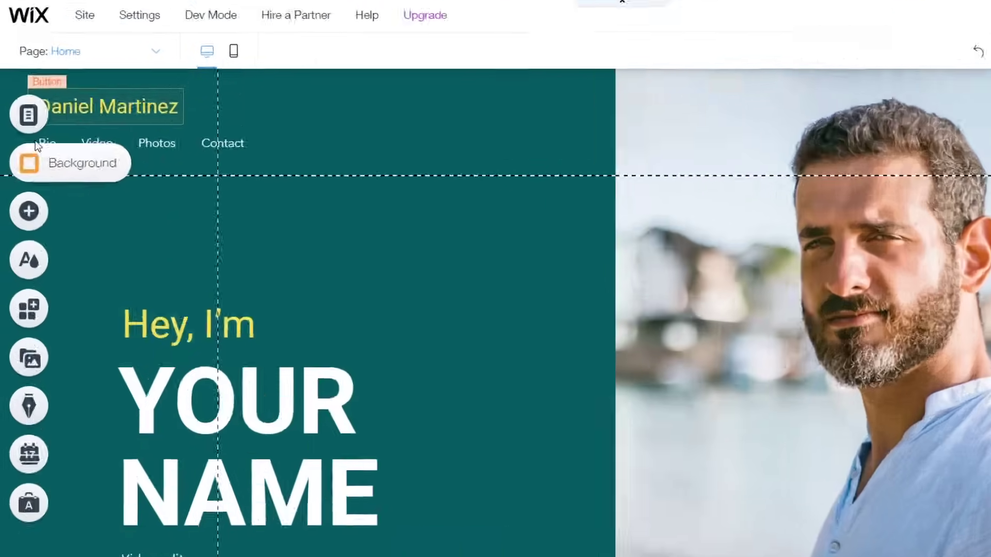
left_click(22, 137)
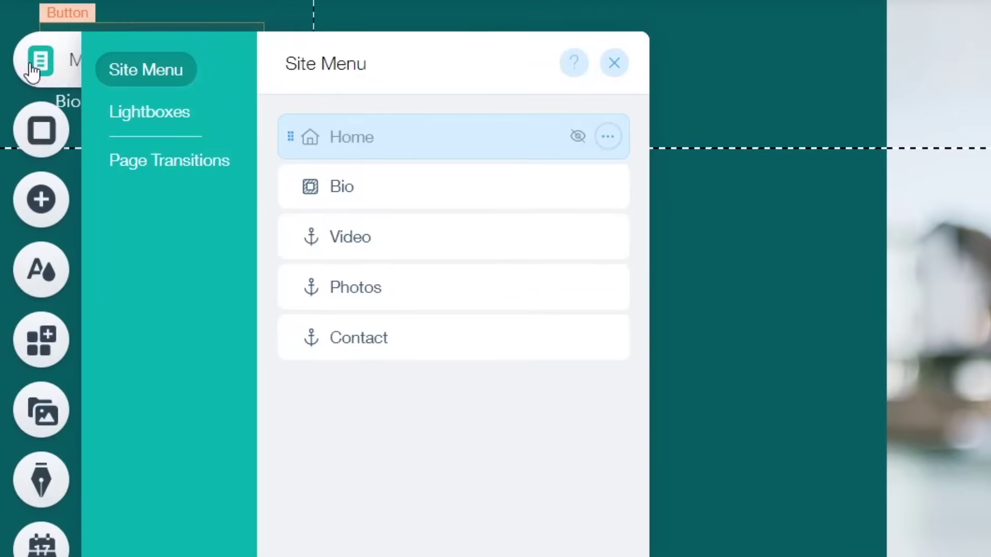
left_click(407, 186)
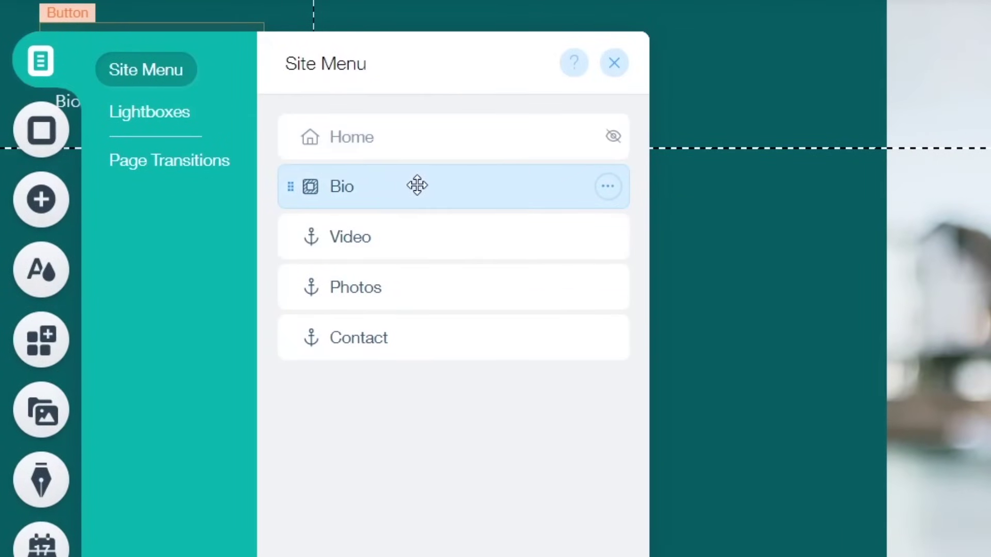
left_click(608, 189)
left_click(749, 221)
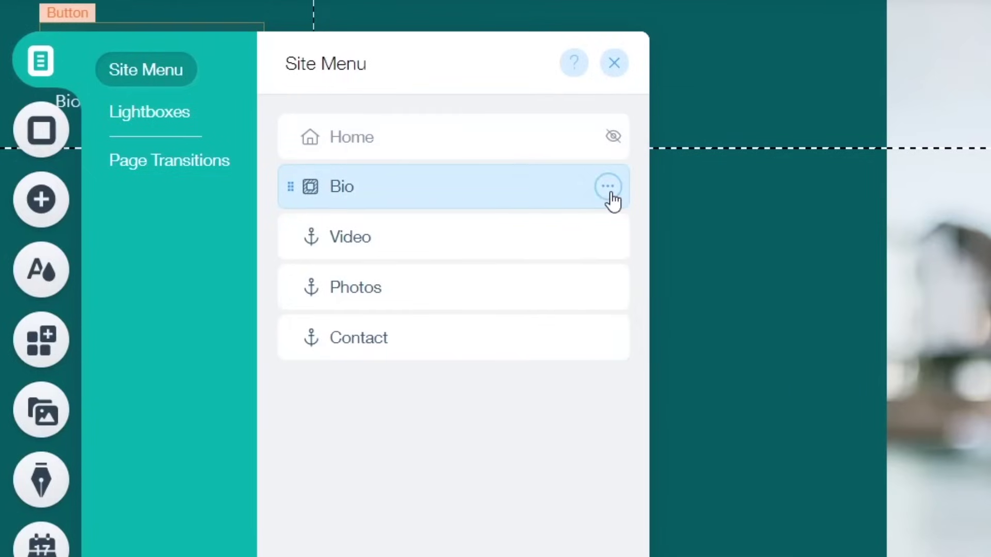
left_click(588, 184)
left_click(310, 187)
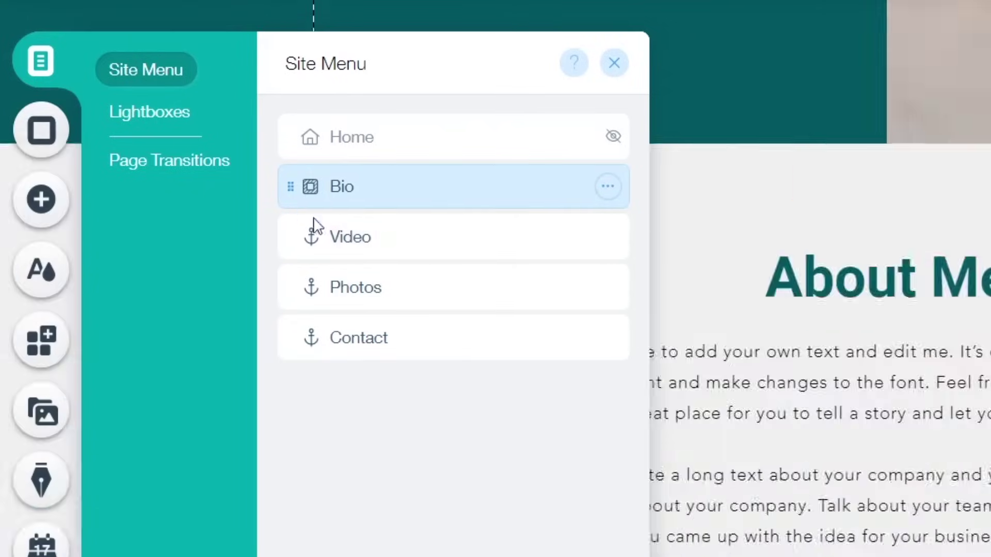
left_click(314, 227)
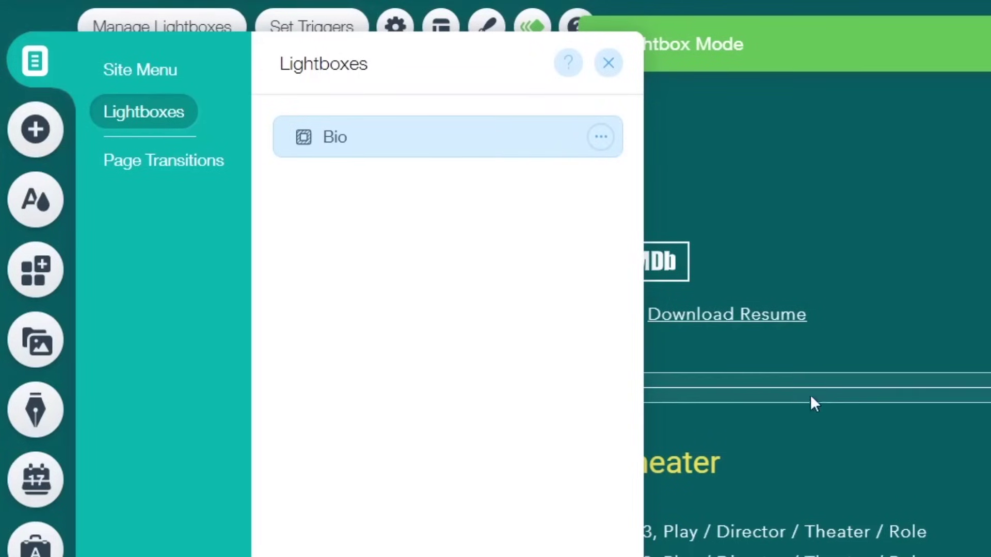
left_click(611, 65)
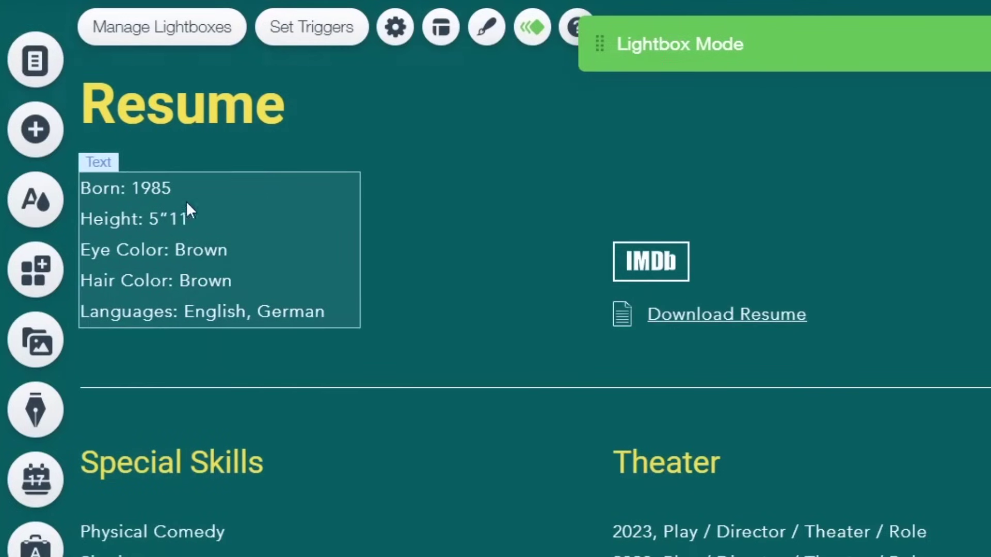
Step: Select the personal details text in the Bio lightbox and look over the resume's skills, film, theater and education entries
left_click(226, 226)
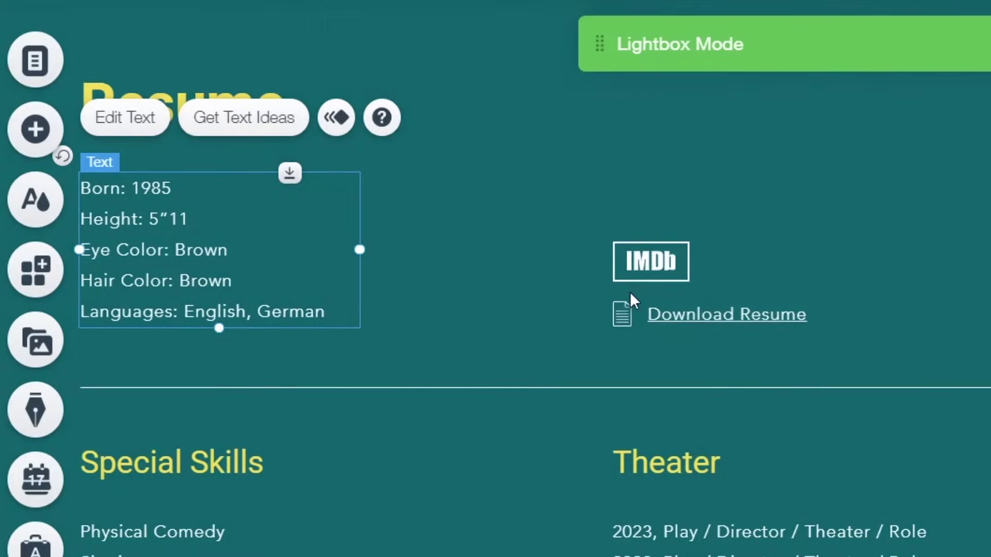
scroll(665, 385, "down", 5)
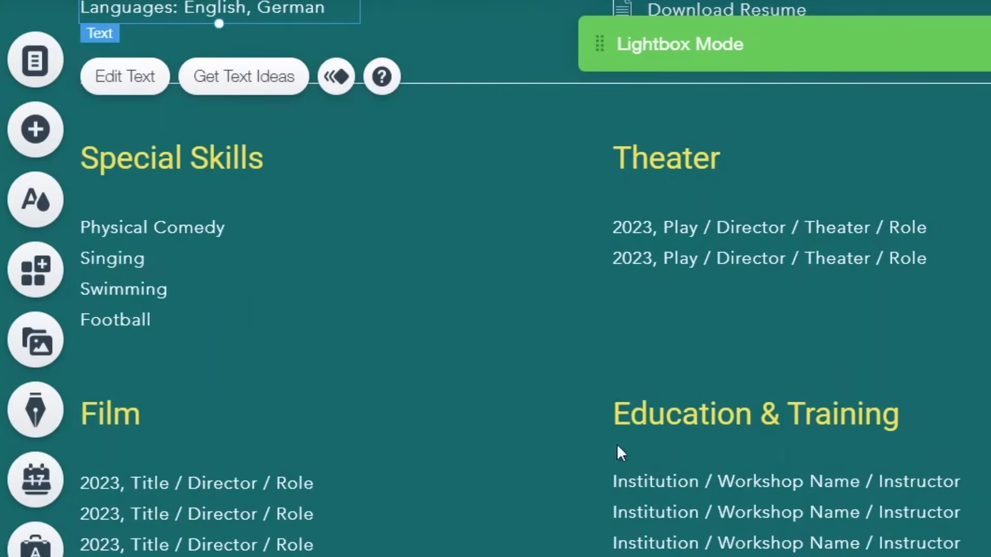
right_click(227, 493)
left_click(529, 299)
scroll(548, 388, "up", 5)
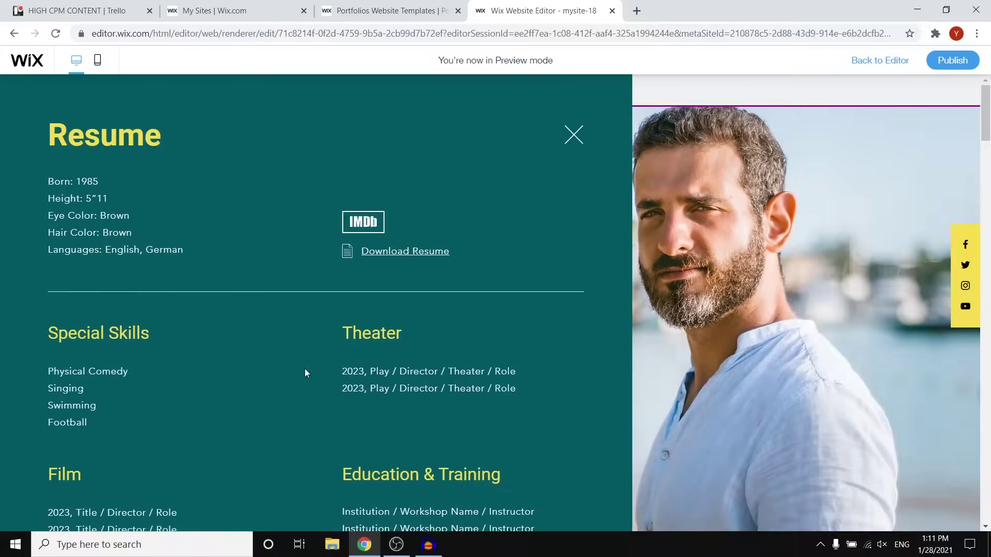
Step: Look through the resume in preview mode and close it
scroll(354, 390, "down", 3)
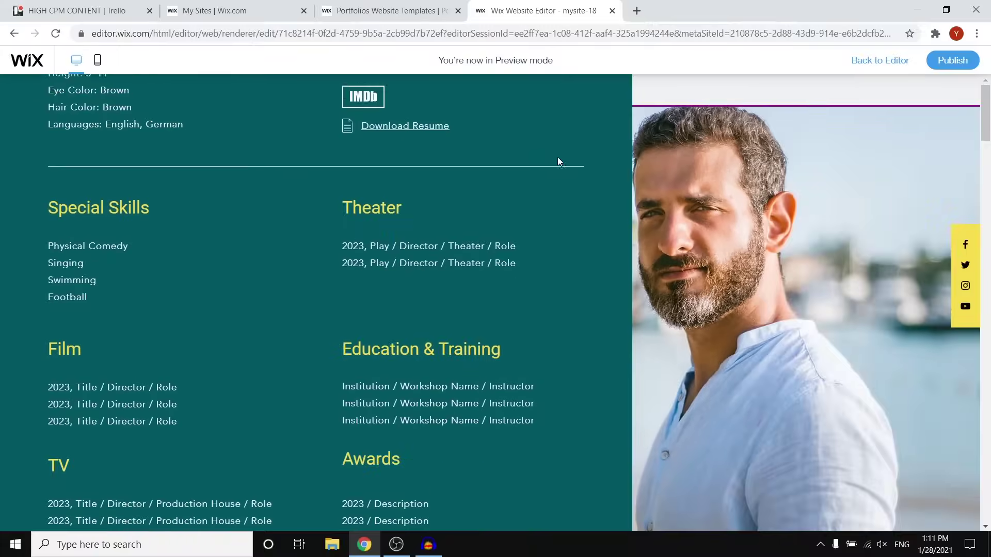
scroll(585, 125, "up", 3)
left_click(574, 135)
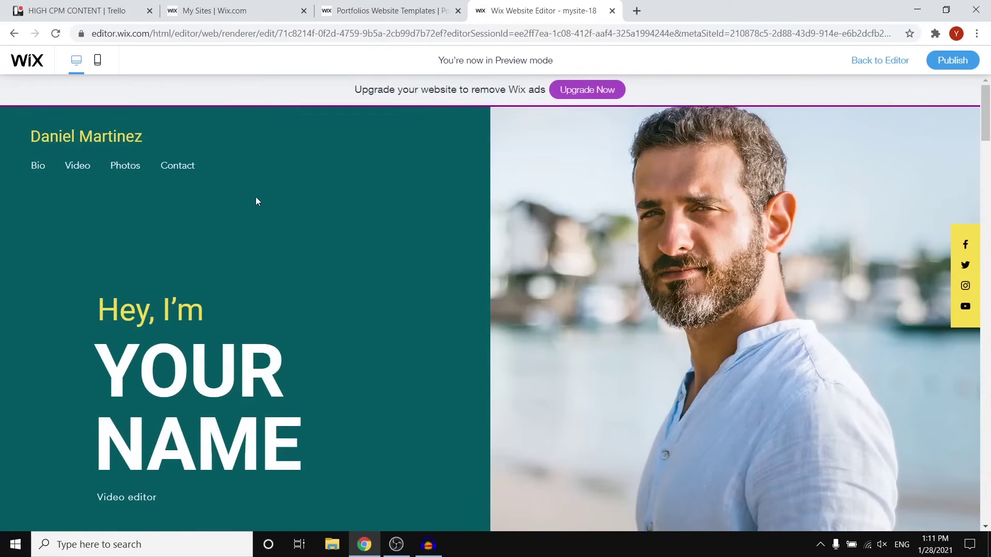
Step: Test the Photos and Video menu links in the preview and look through the page down to the Representation contacts
left_click(125, 166)
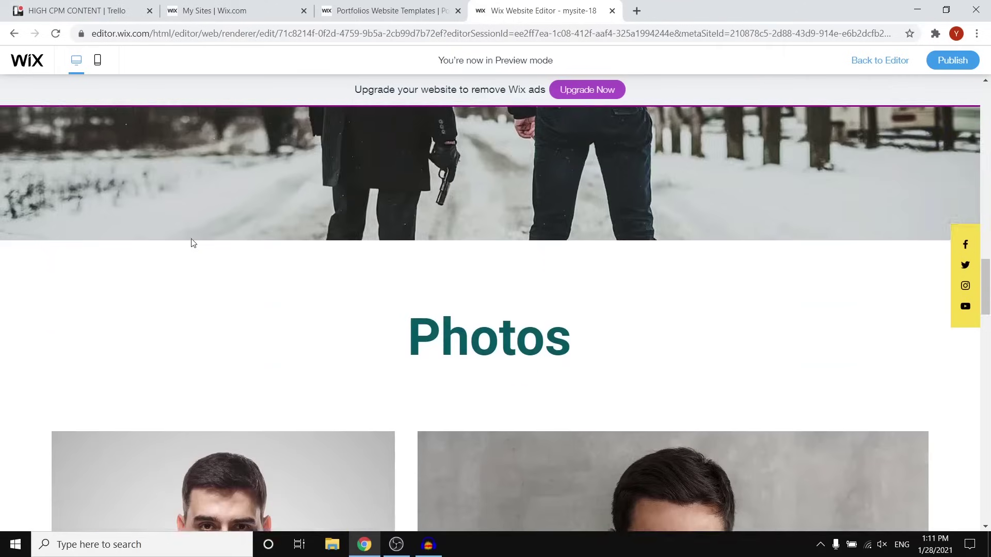
scroll(184, 250, "up", 15)
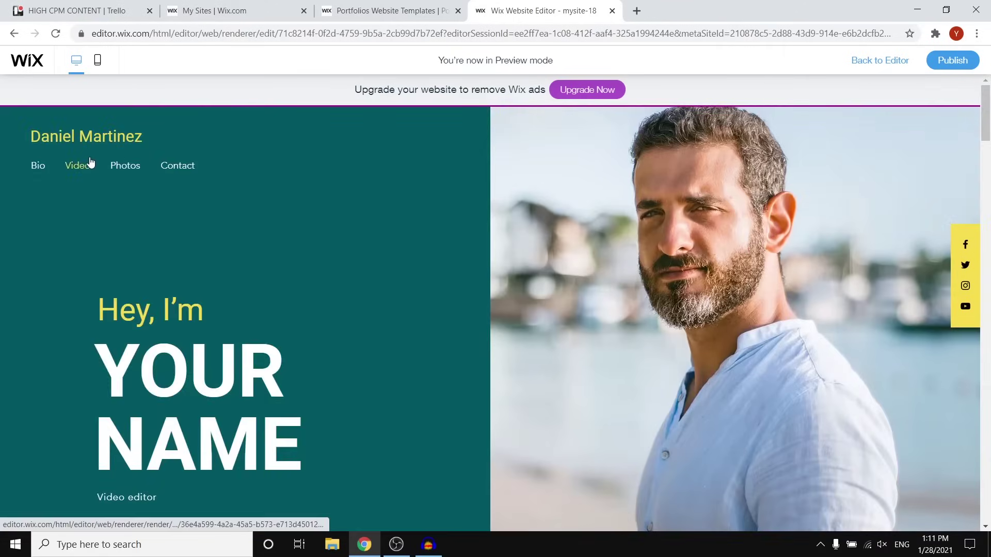
left_click(87, 163)
scroll(432, 332, "down", 6)
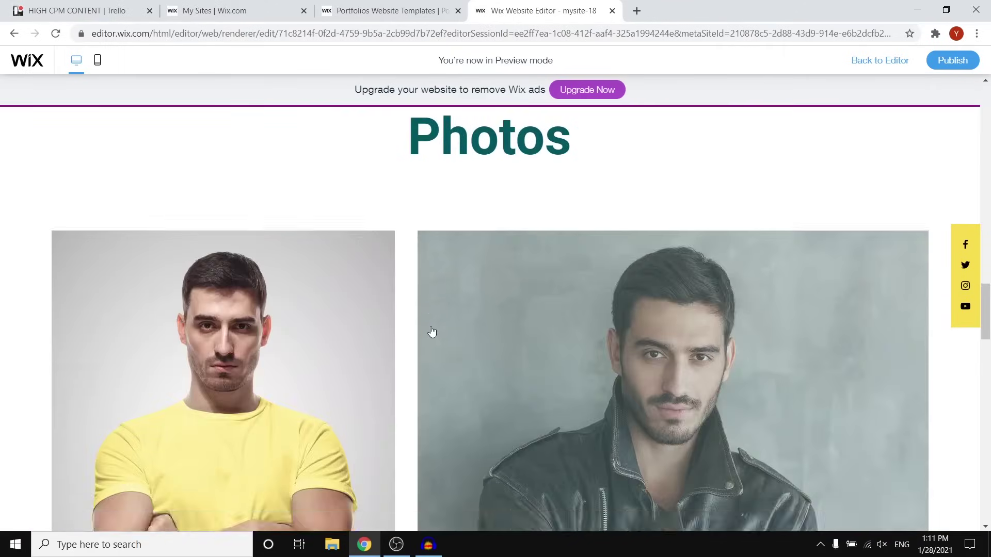
scroll(432, 332, "down", 10)
scroll(436, 325, "up", 4)
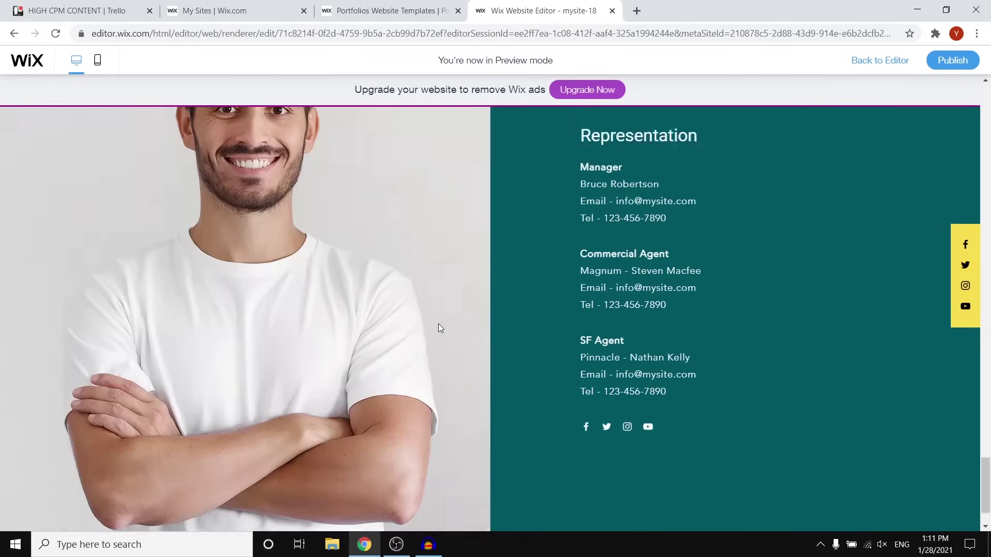
scroll(656, 361, "up", 20)
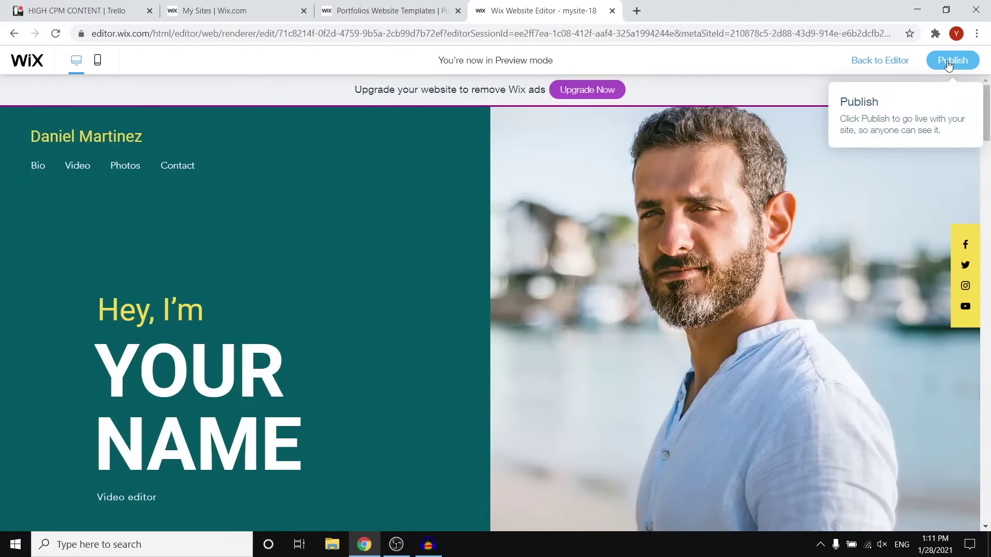
Step: Publish the site, open the live version, and select its web address
left_click(949, 62)
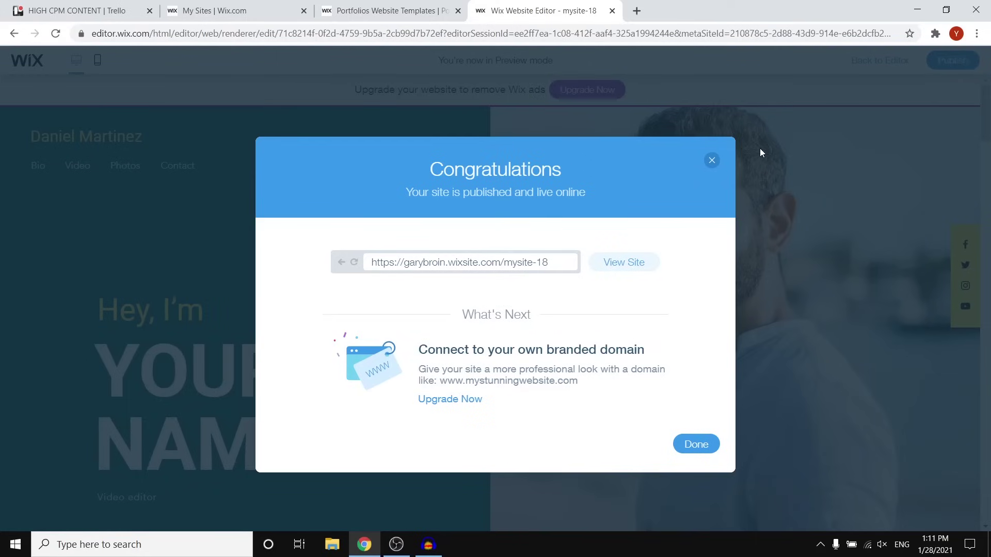
left_click(626, 268)
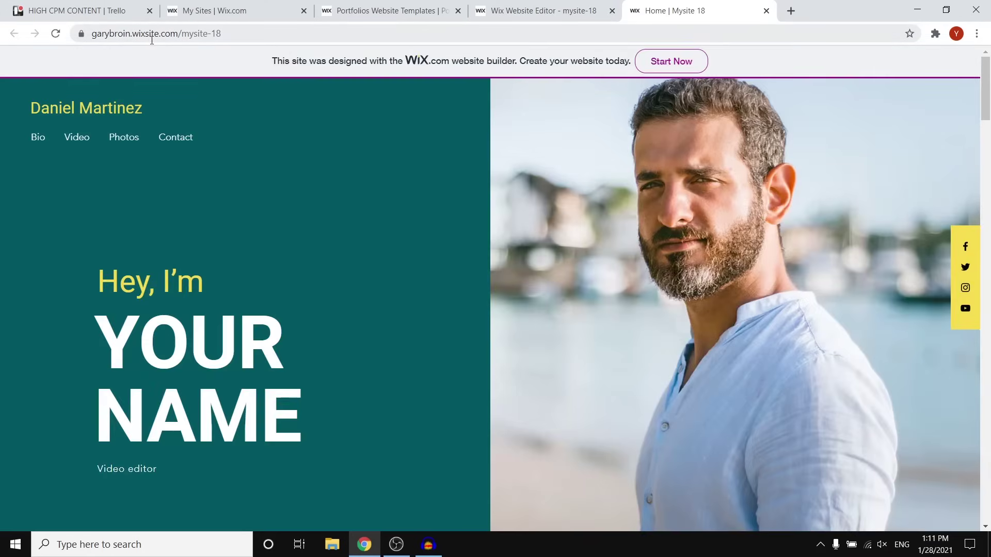
left_click(126, 33)
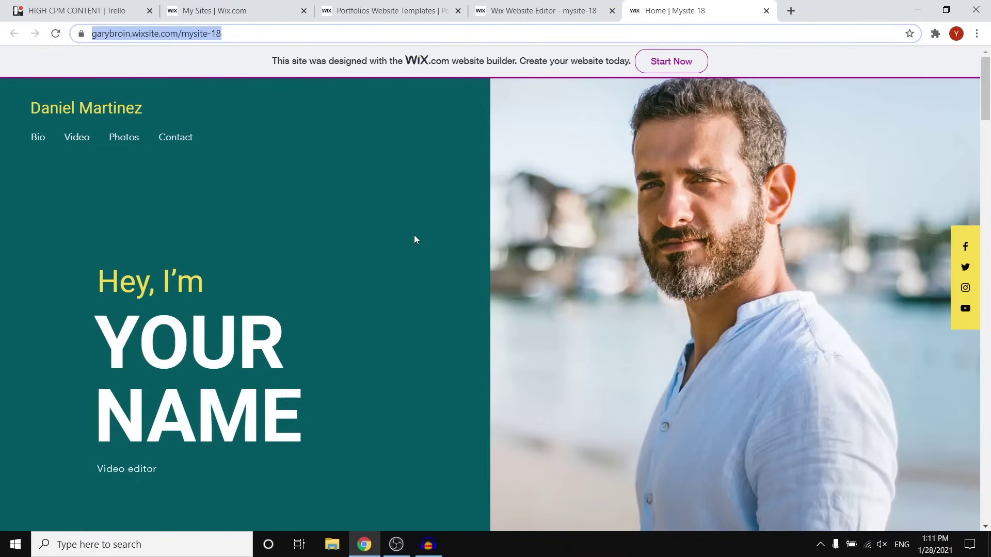
Step: Look through the live site down to its footer and reload the page
scroll(414, 239, "down", 20)
scroll(428, 222, "down", 12)
scroll(568, 289, "down", 9)
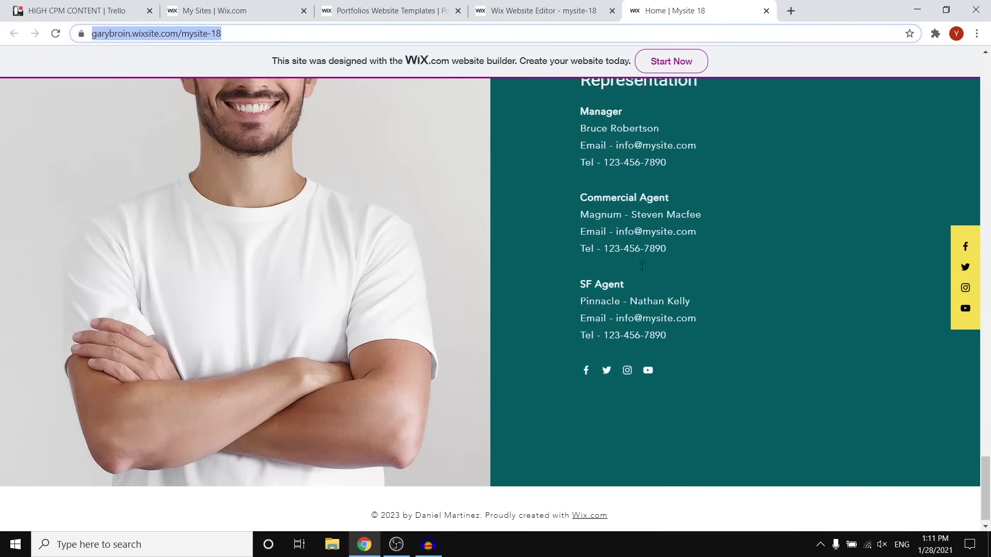
key("Return")
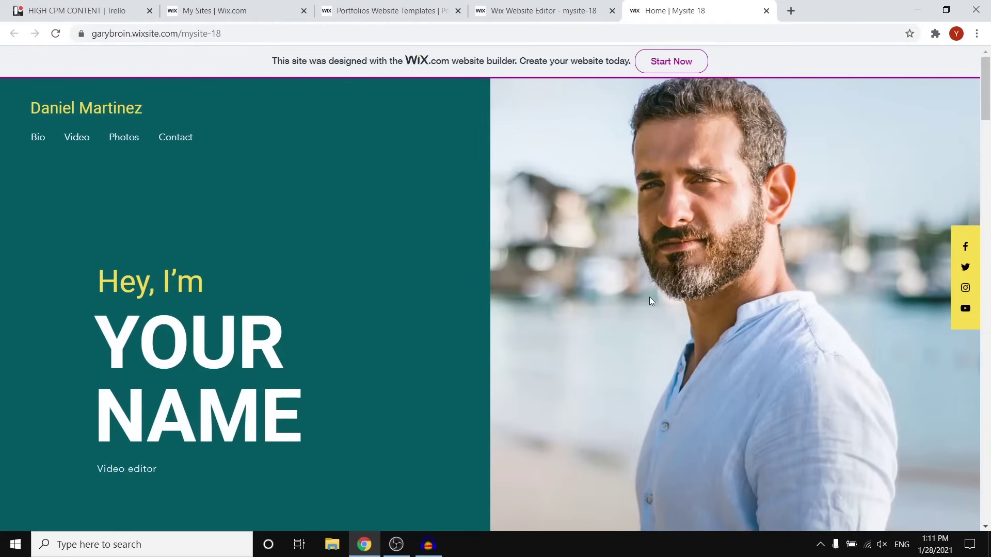
Step: Open the upgrade offer for a branded domain from the publishing confirmation and examine the premium plans and prices
left_click(583, 16)
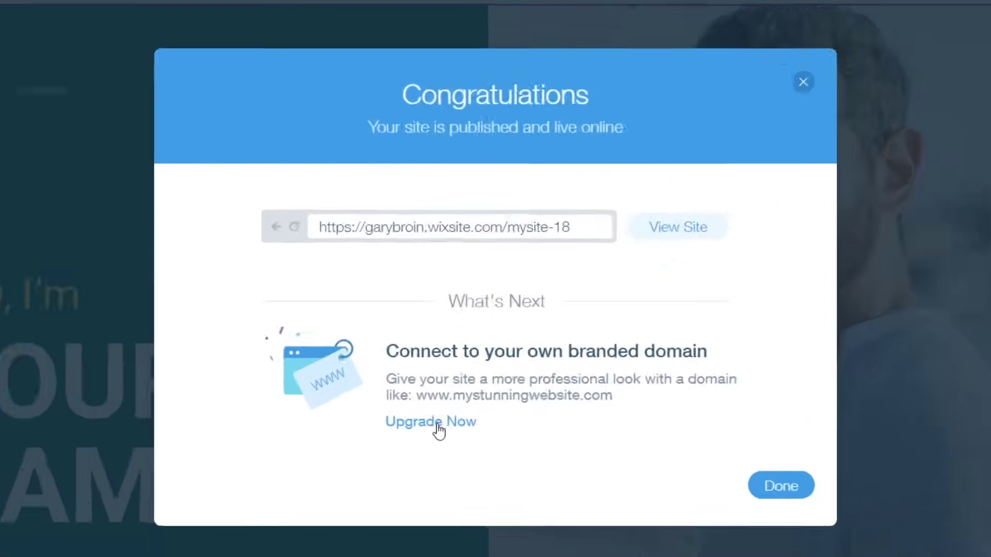
left_click(455, 401)
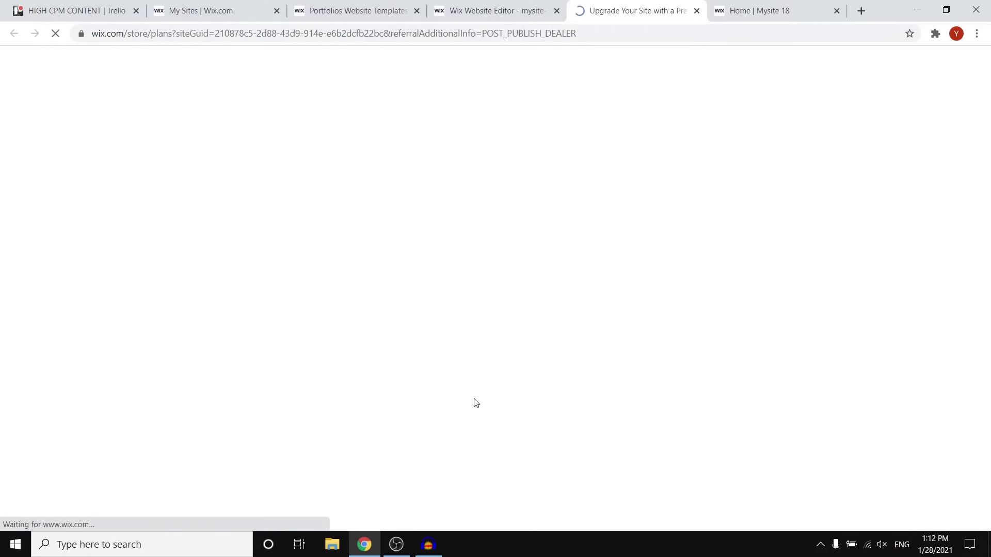
left_click(749, 12)
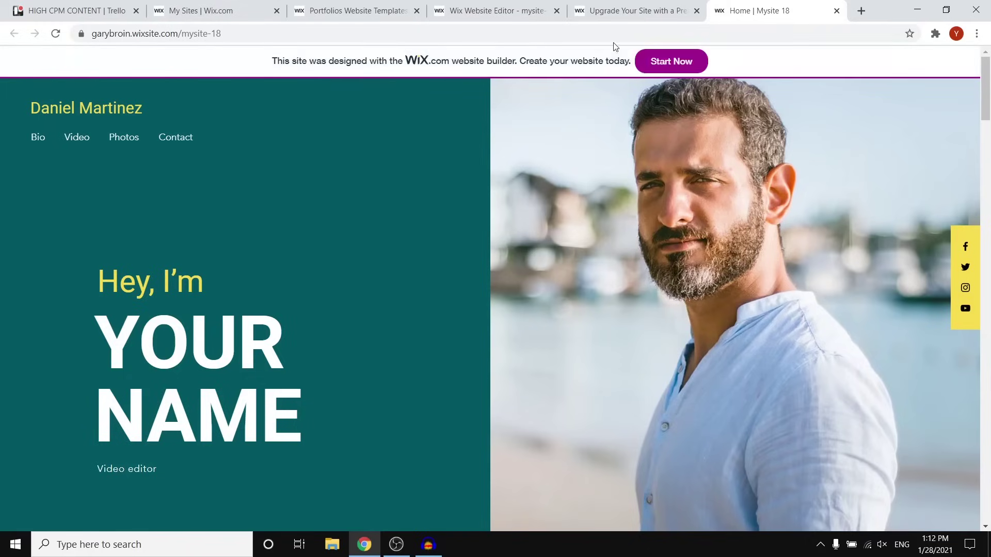
left_click(635, 10)
scroll(597, 310, "down", 4)
scroll(597, 310, "down", 10)
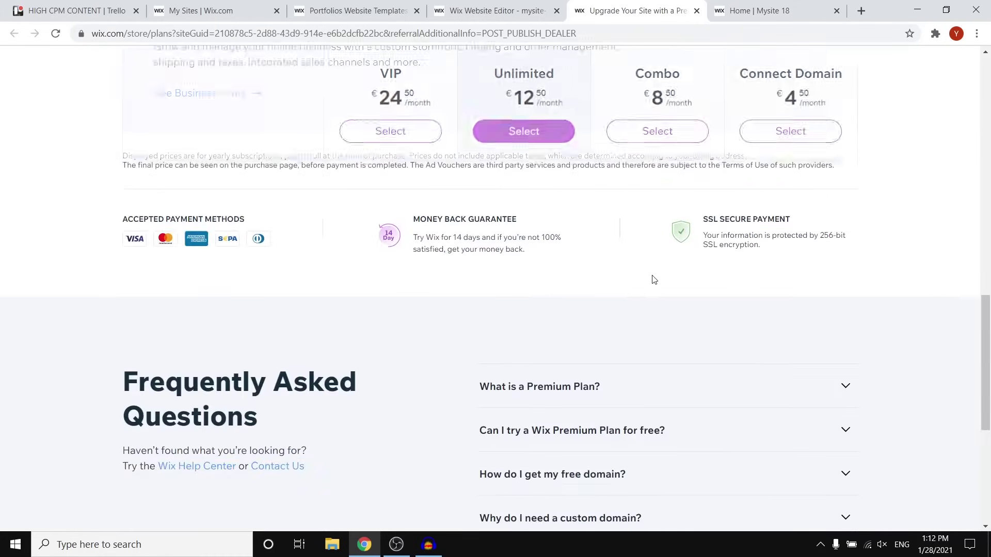
scroll(535, 302, "up", 15)
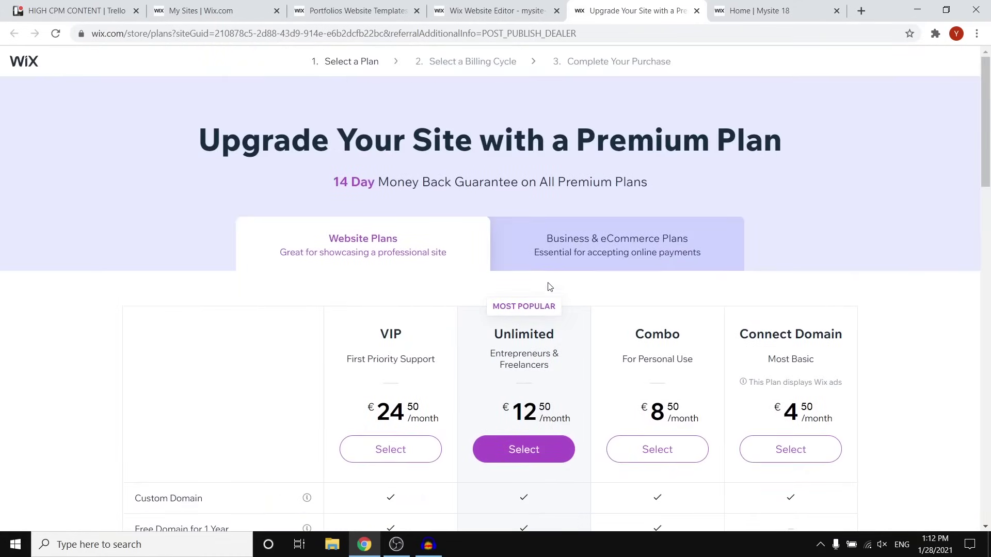
Step: Return to the live portfolio site and look over its About Me section and opening section
left_click(735, 10)
scroll(470, 258, "down", 5)
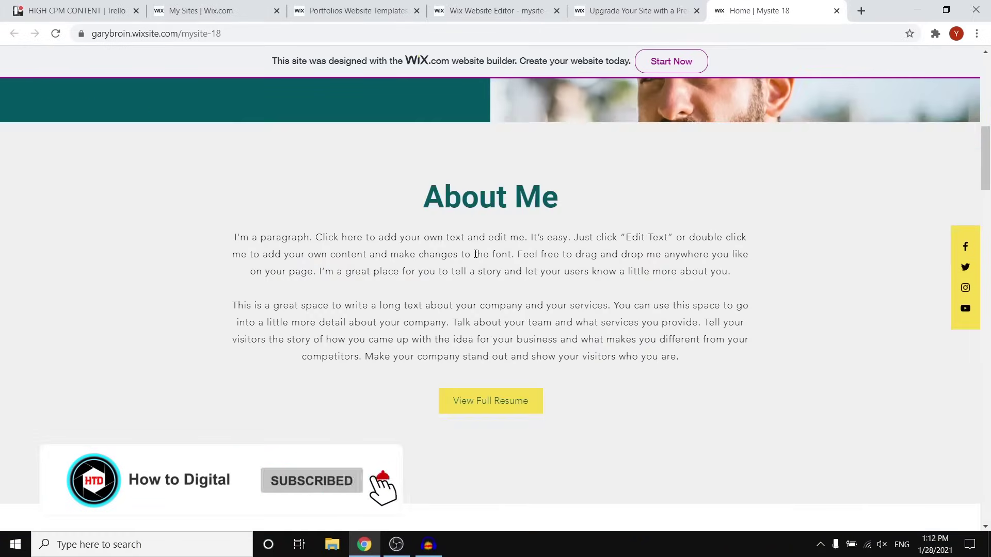
scroll(475, 254, "down", 5)
scroll(484, 255, "up", 12)
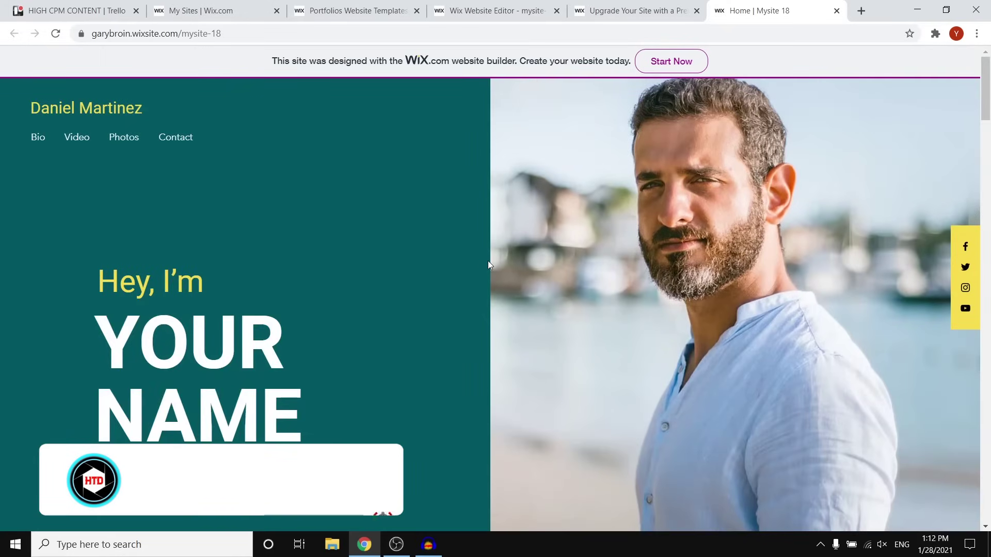